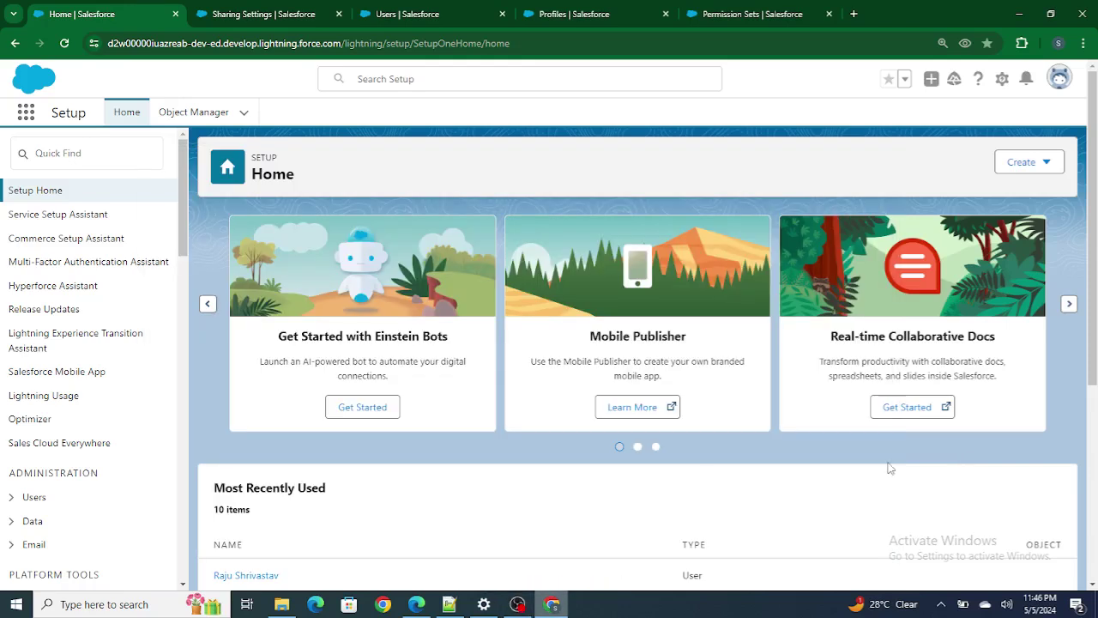
# Review the delete-access question and the For Video Account 1 record before returning to setup.
pyautogui.click(449, 604)
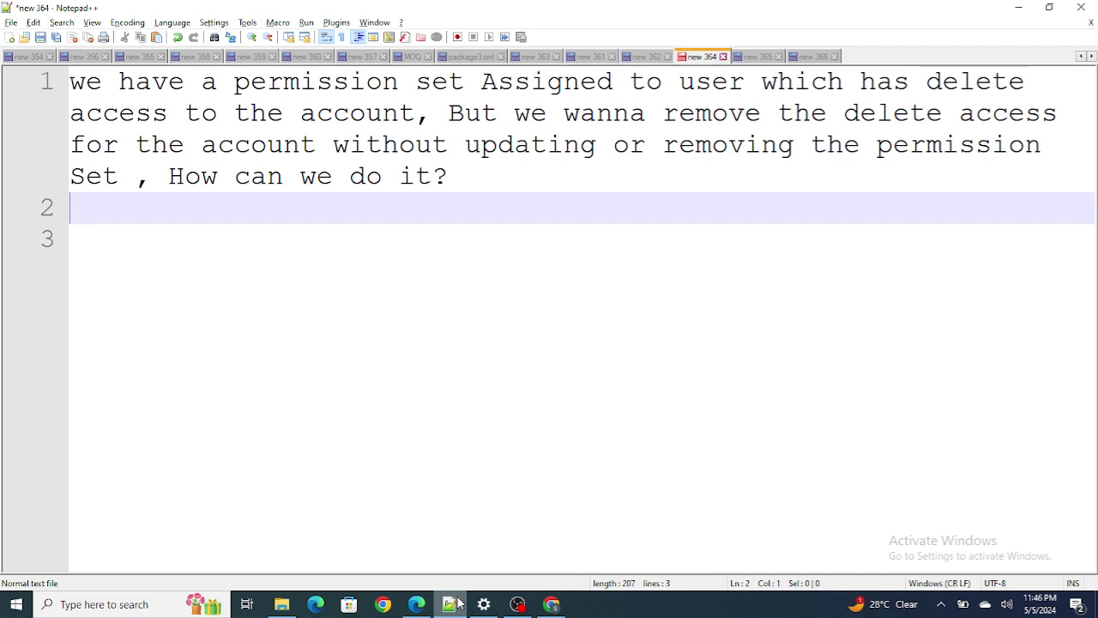
pyautogui.click(556, 605)
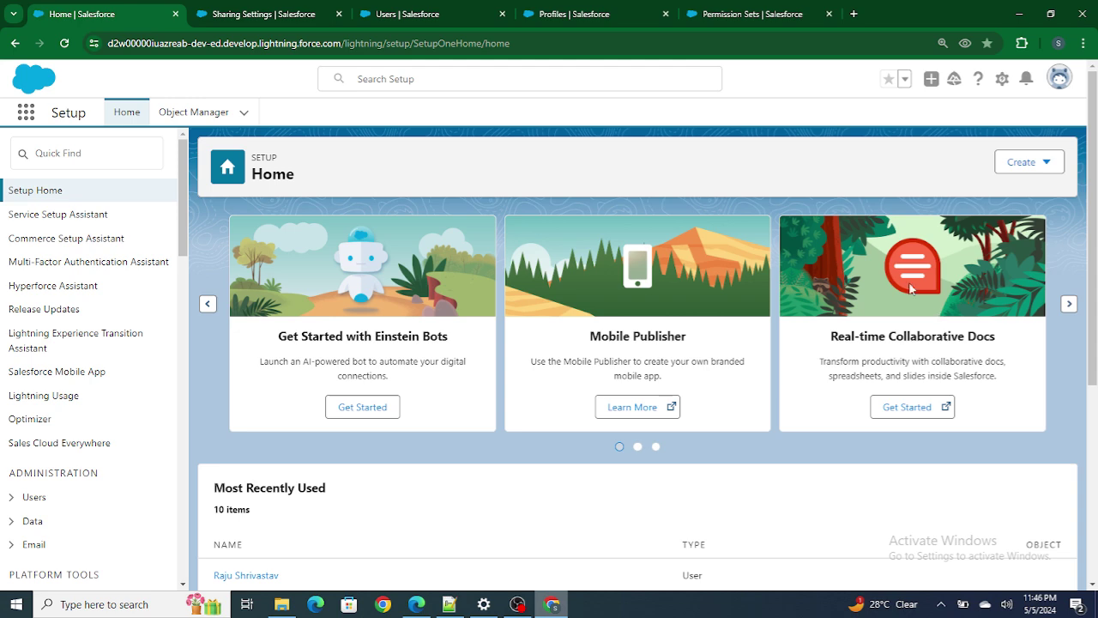
pyautogui.click(417, 603)
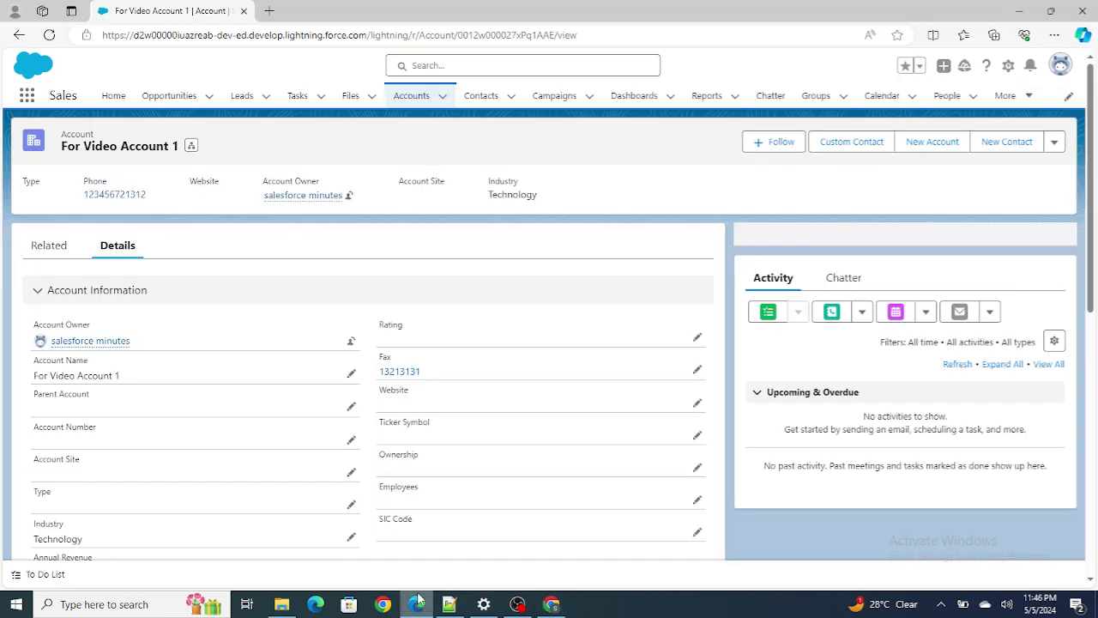
pyautogui.click(417, 600)
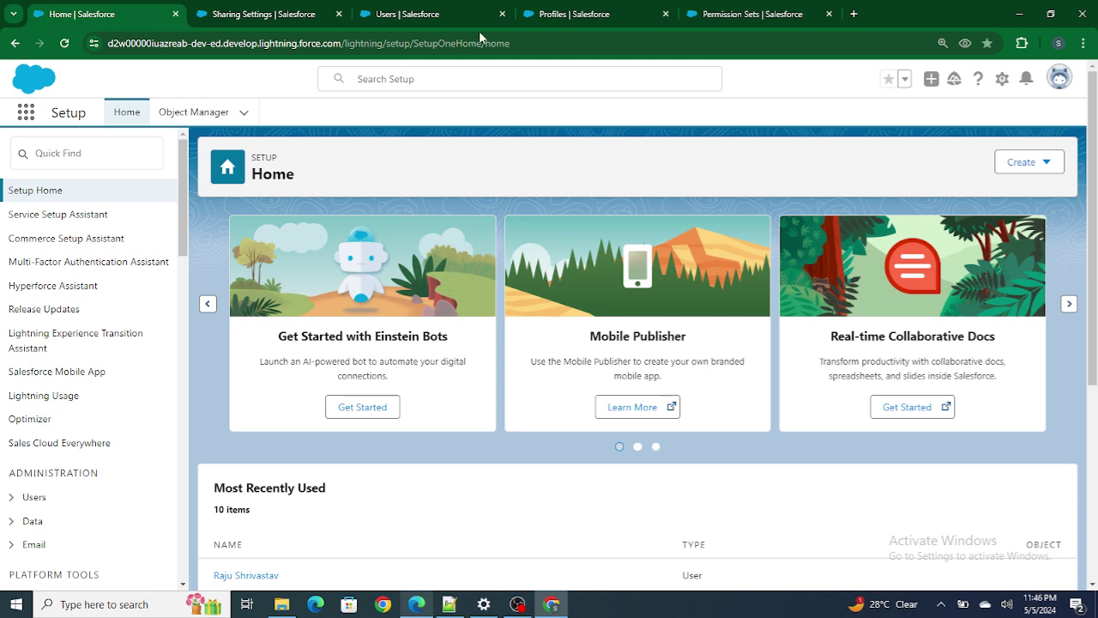
# Check the profile's empty Accounts permissions, then view DeleteAccessPermission Set's object settings.
pyautogui.click(592, 13)
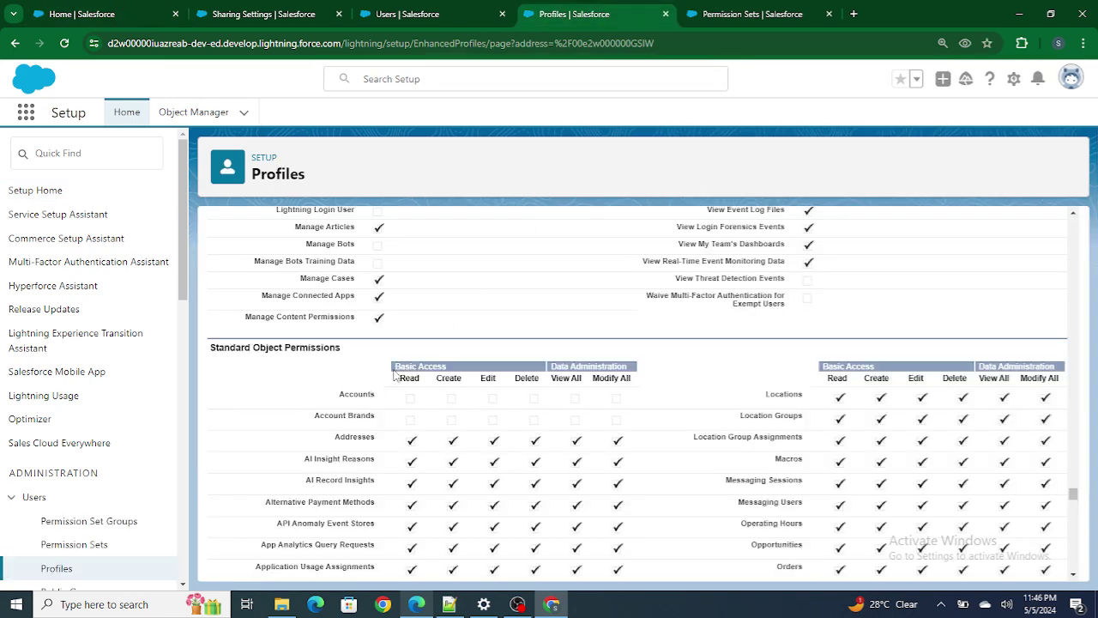
pyautogui.moveTo(340, 397); pyautogui.dragTo(629, 404)
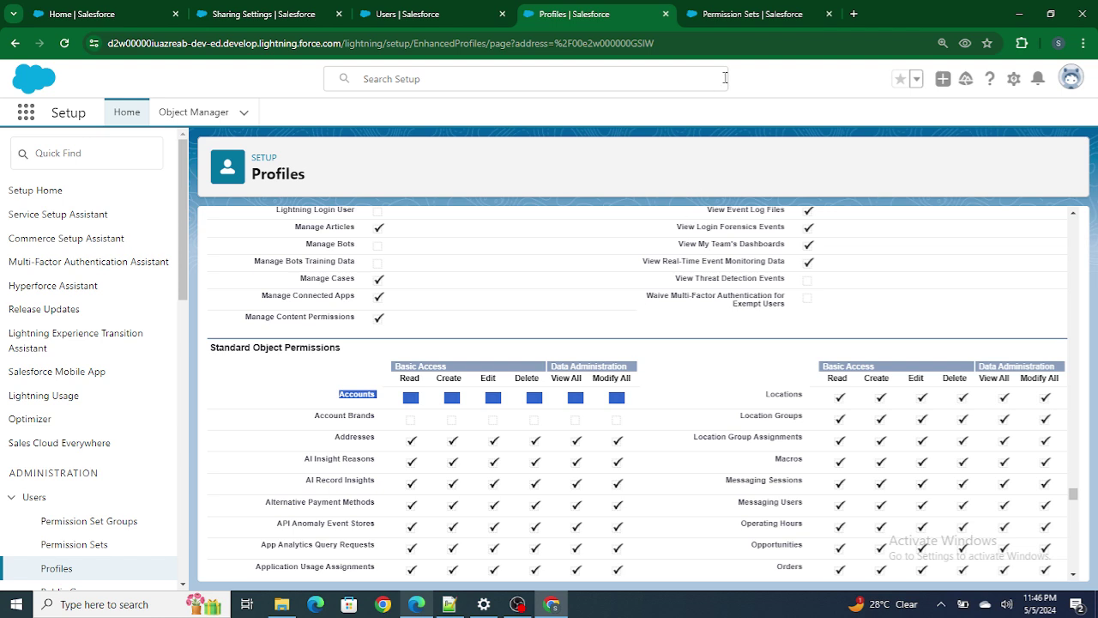
pyautogui.click(744, 14)
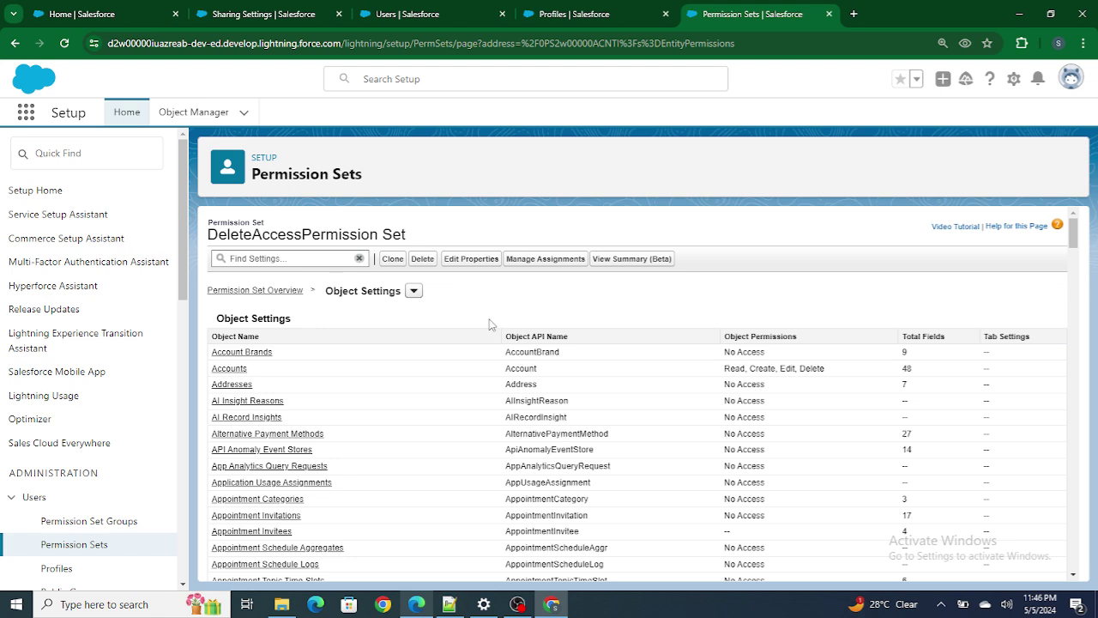
# Highlight DeleteAccessPermission Set's name and Accounts permissions, then view the user's MyNewSet group assignment.
pyautogui.moveTo(218, 232); pyautogui.dragTo(415, 247)
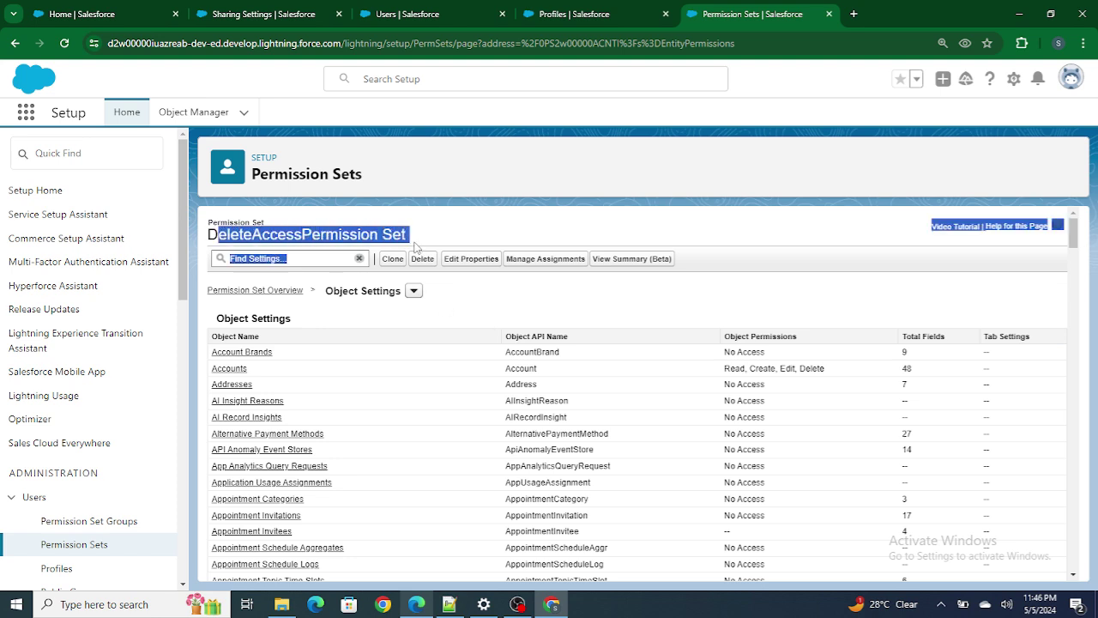
pyautogui.moveTo(724, 368); pyautogui.dragTo(827, 374)
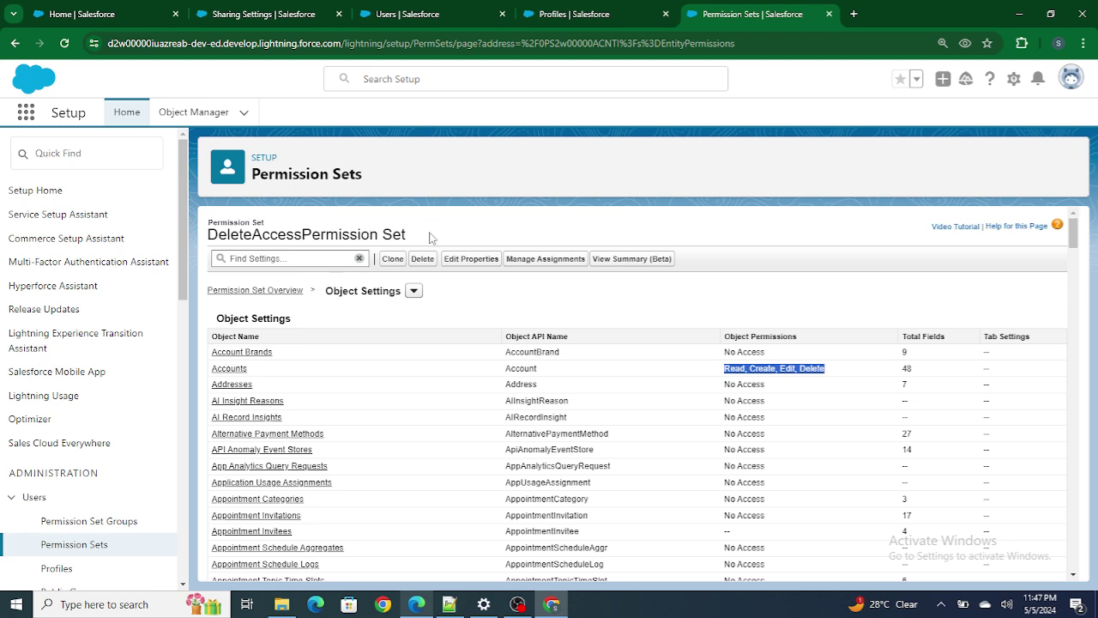
pyautogui.click(778, 367)
pyautogui.moveTo(411, 234); pyautogui.dragTo(218, 234)
pyautogui.doubleClick(248, 235)
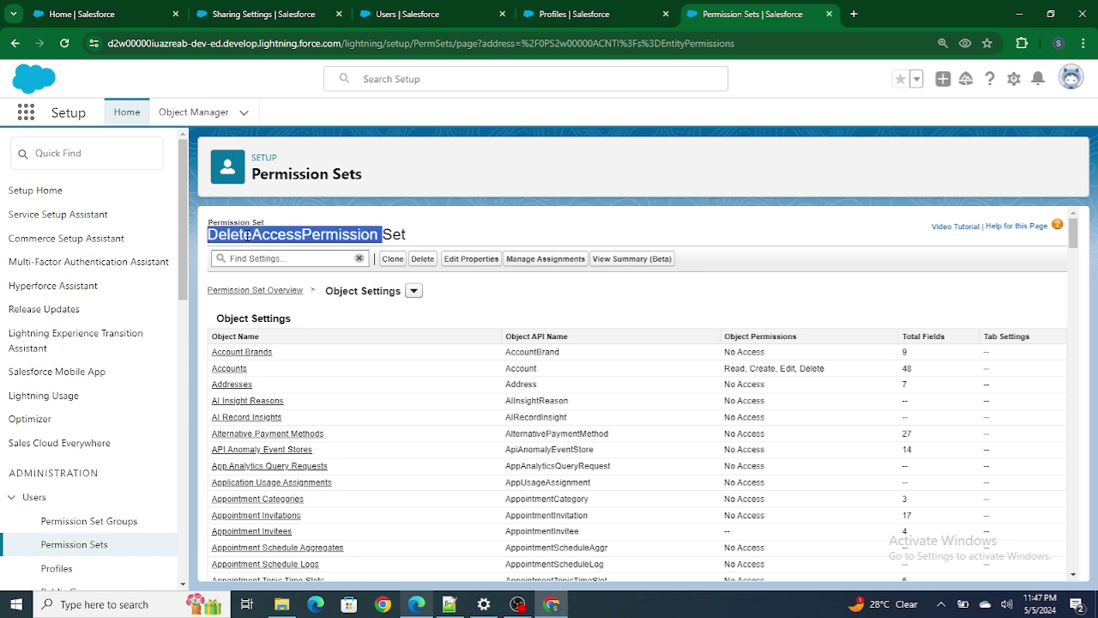
pyautogui.click(390, 14)
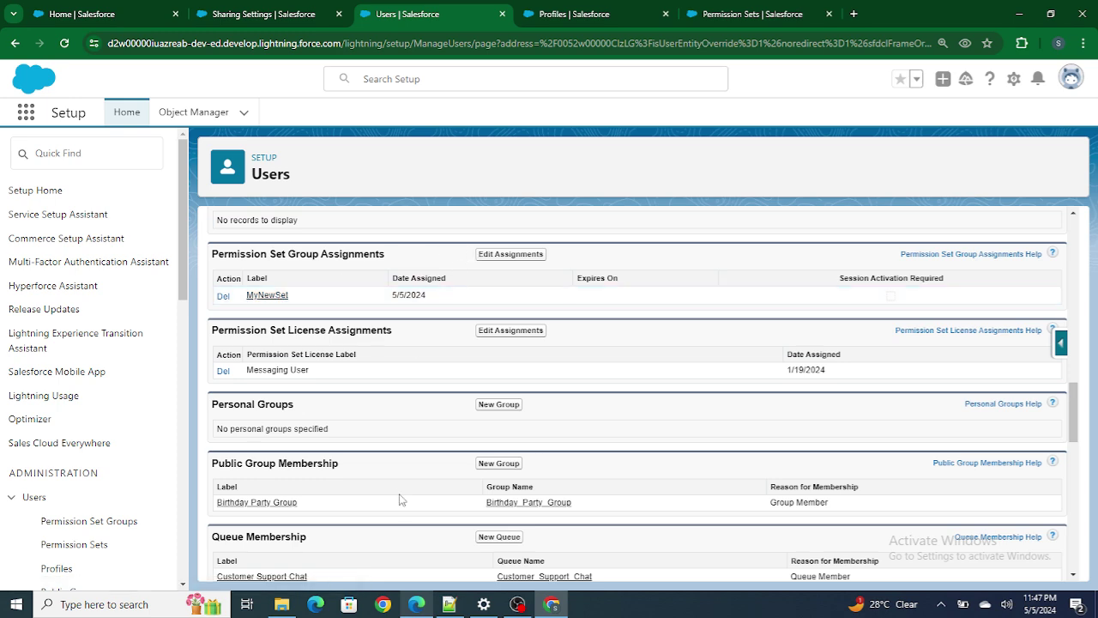
# Save 'Test' as For Video Account 1's Website, then return to the user's setup page.
pyautogui.hotkey('alt', 'Tab')
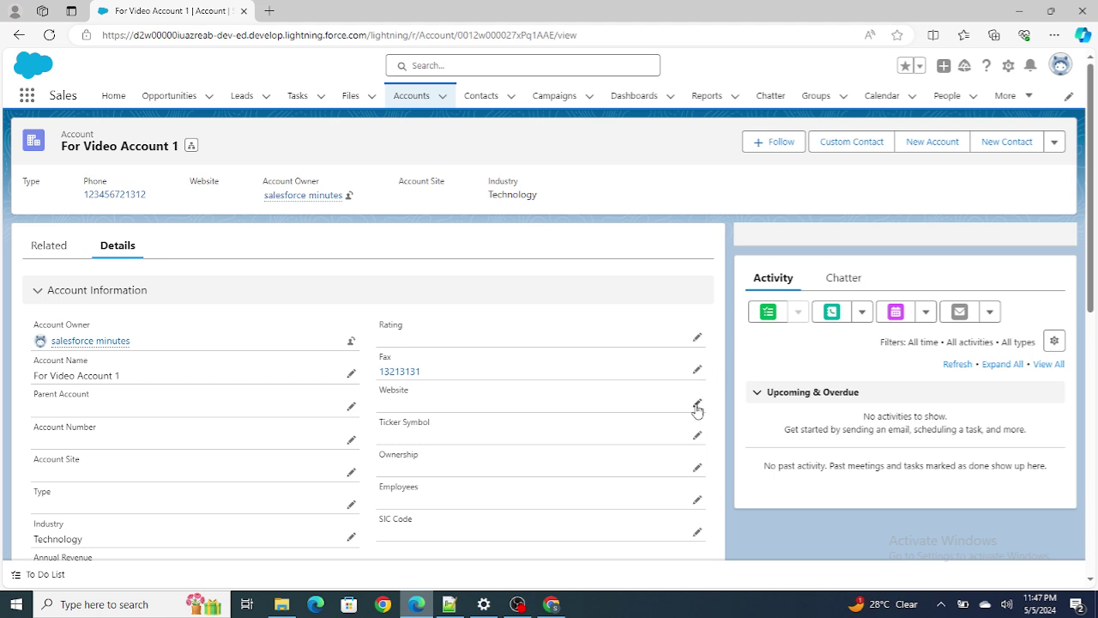
pyautogui.click(696, 403)
pyautogui.write('Test')
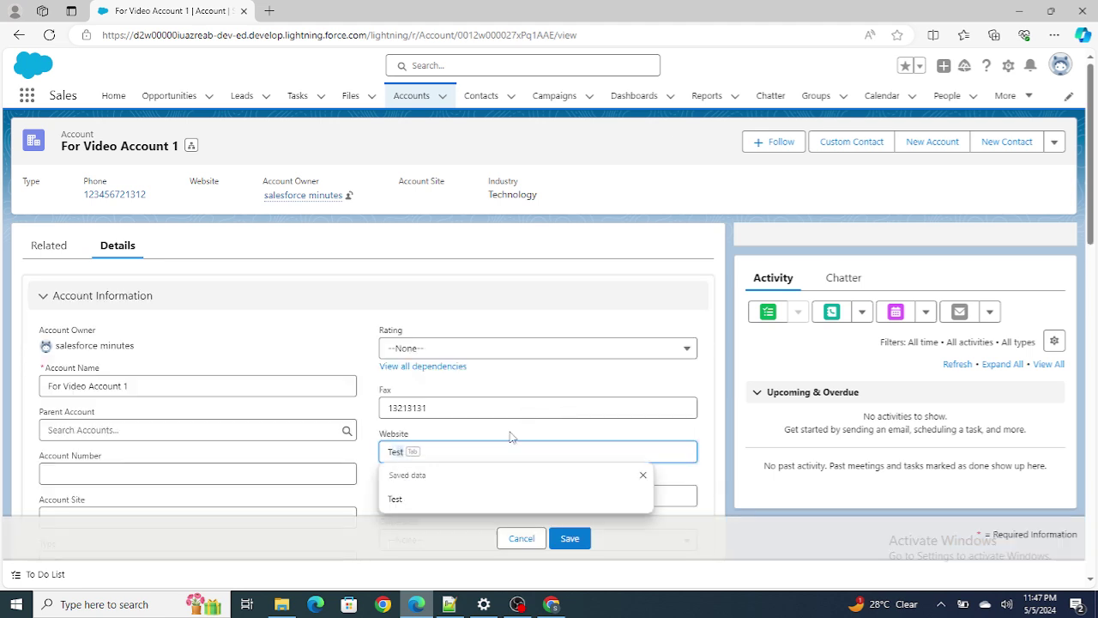
pyautogui.click(571, 539)
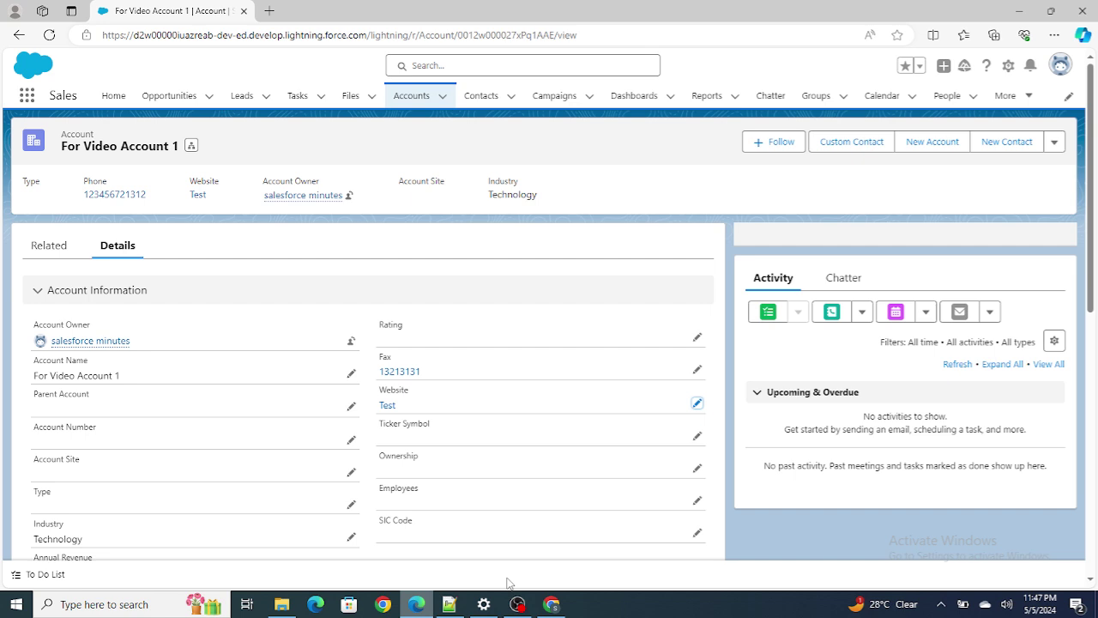
pyautogui.click(553, 605)
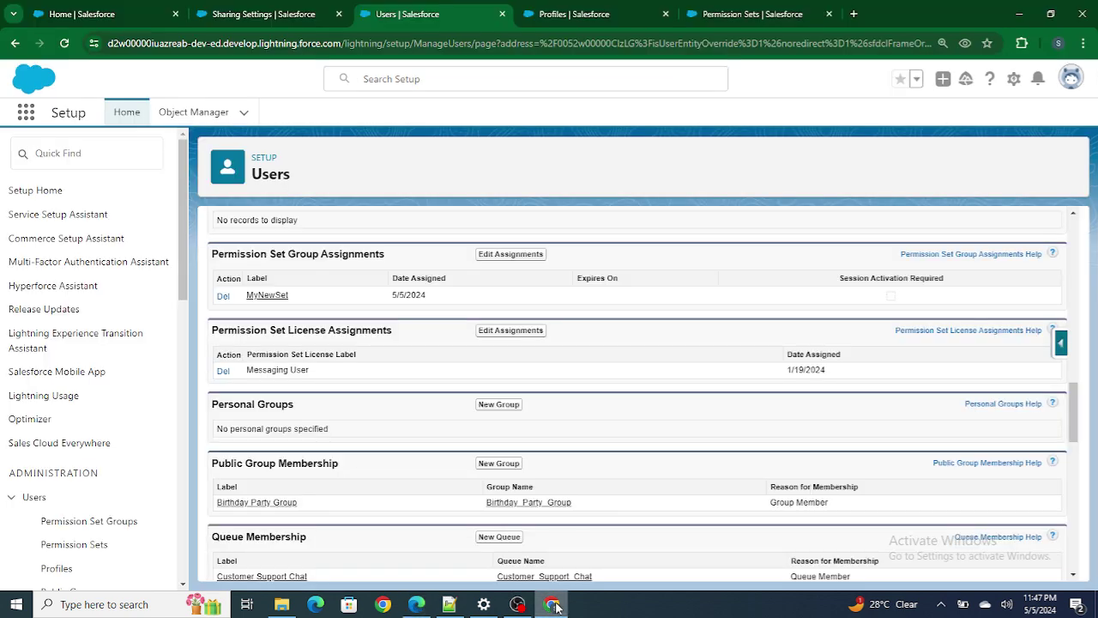
# Open the MyNewSet permission set group's detail page in a new browser tab.
pyautogui.moveTo(217, 254); pyautogui.dragTo(357, 254)
pyautogui.rightClick(257, 295)
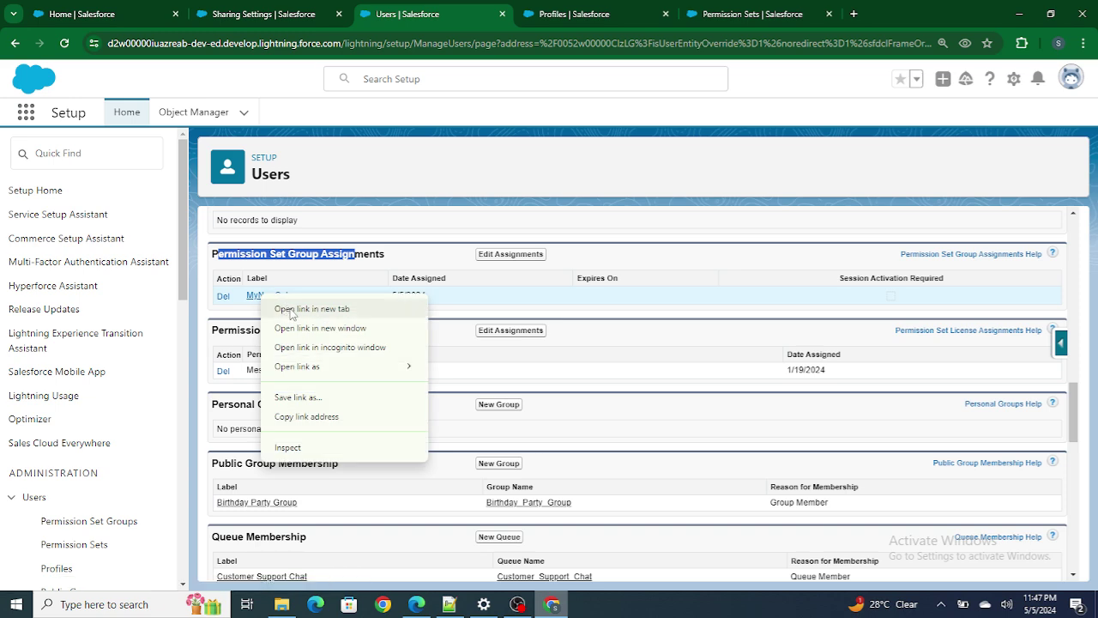
pyautogui.click(292, 310)
pyautogui.click(546, 12)
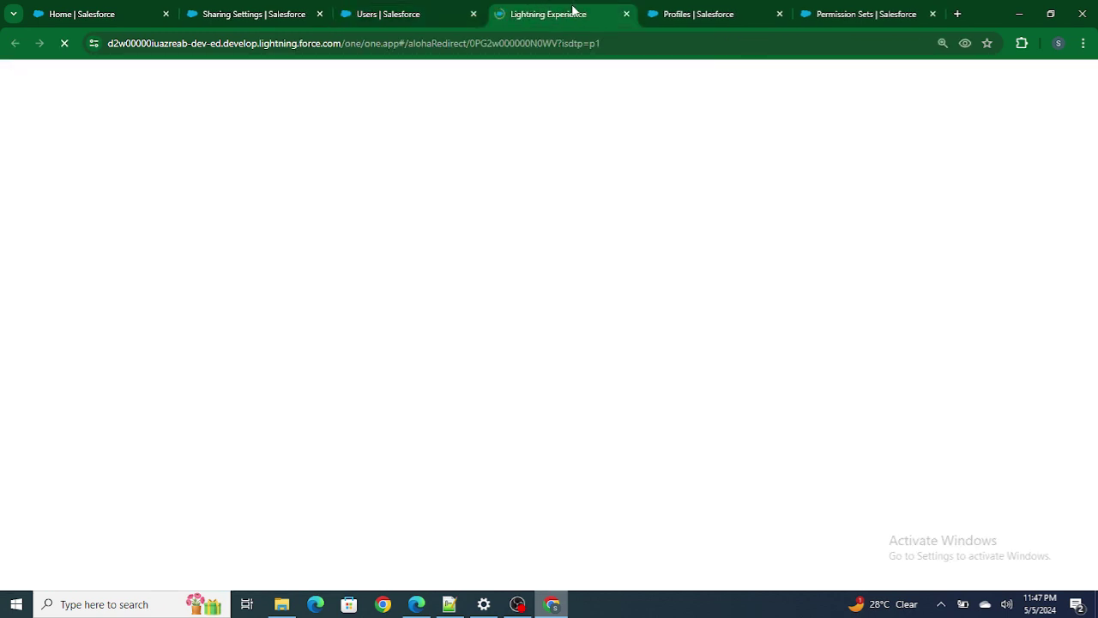
pyautogui.click(831, 14)
pyautogui.moveTo(832, 14); pyautogui.dragTo(686, 14)
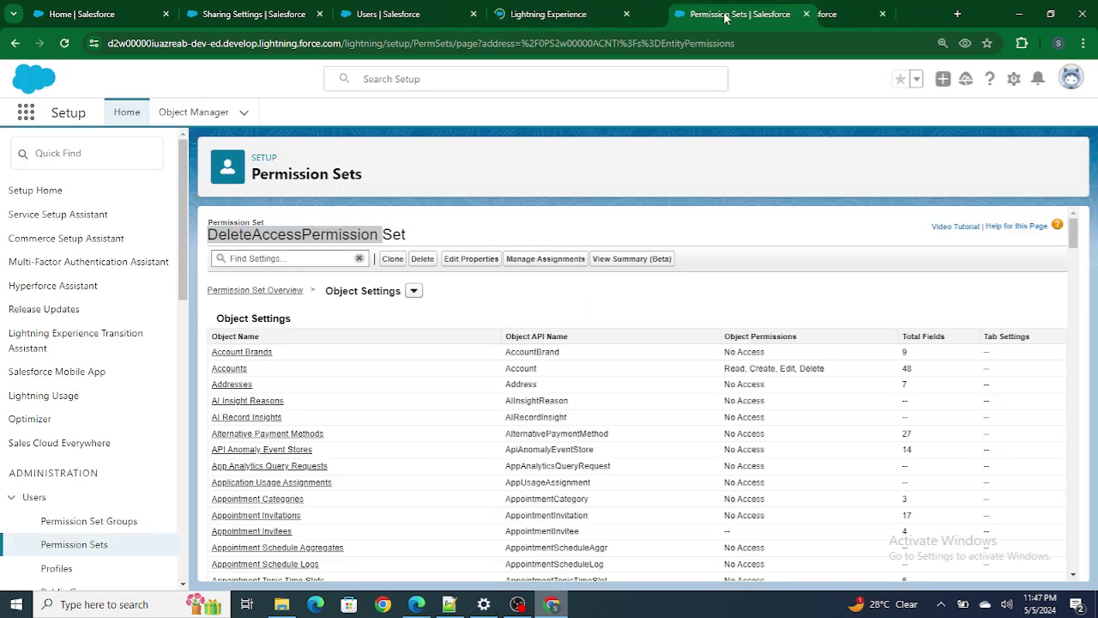
pyautogui.click(312, 240)
pyautogui.click(566, 12)
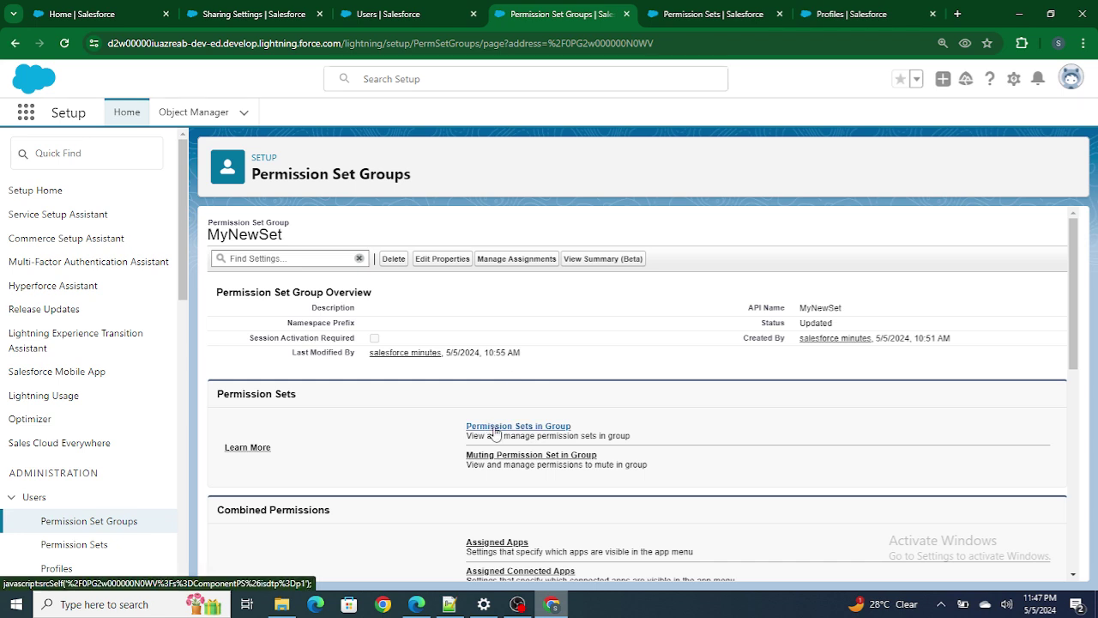
# Confirm DeleteAccessPermission Set is MyNewSet's only member, then open its muting permission set list.
pyautogui.click(495, 429)
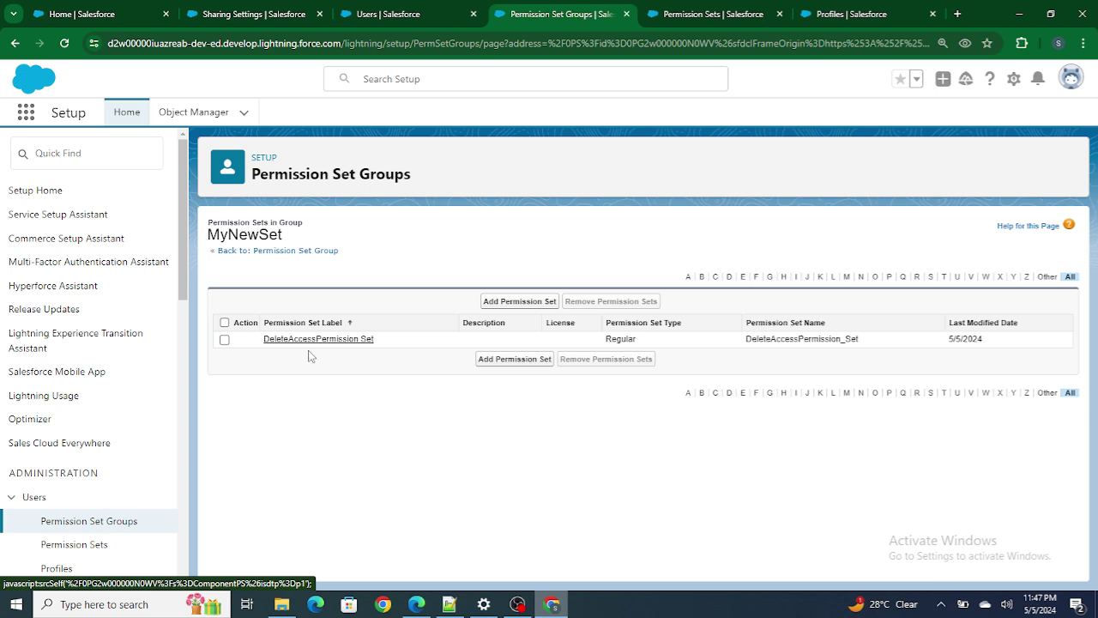
pyautogui.click(15, 43)
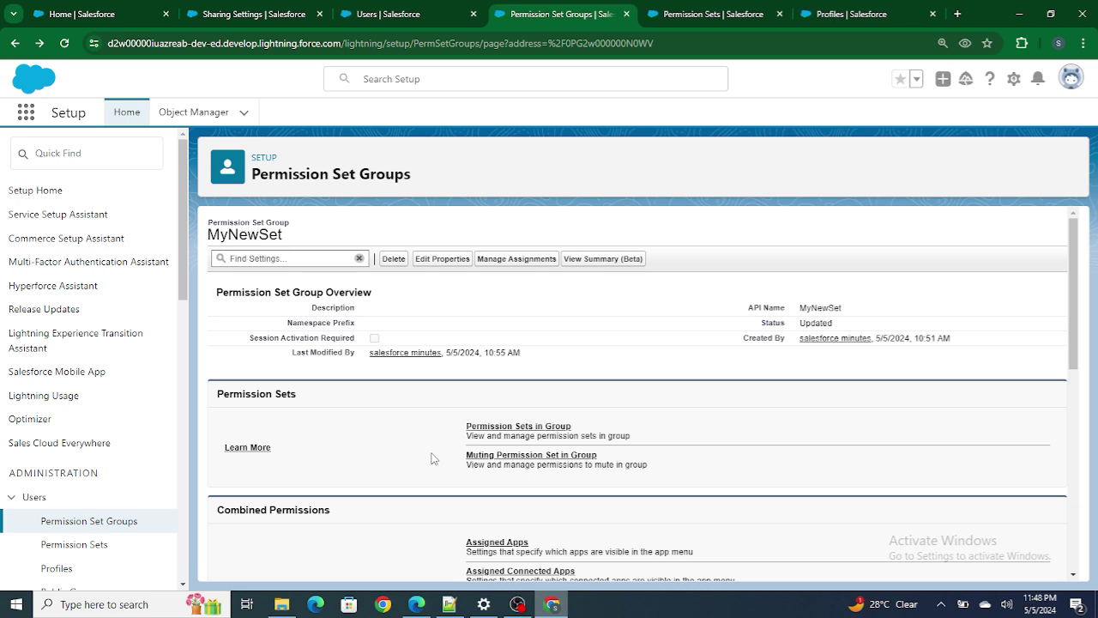
pyautogui.moveTo(453, 460); pyautogui.dragTo(603, 464)
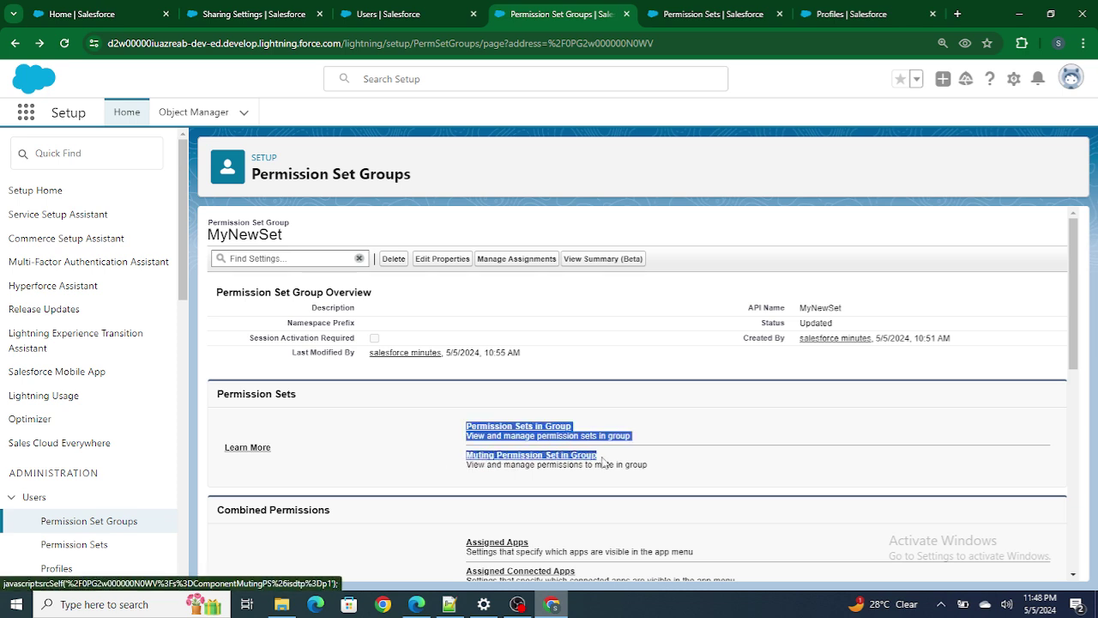
pyautogui.click(675, 459)
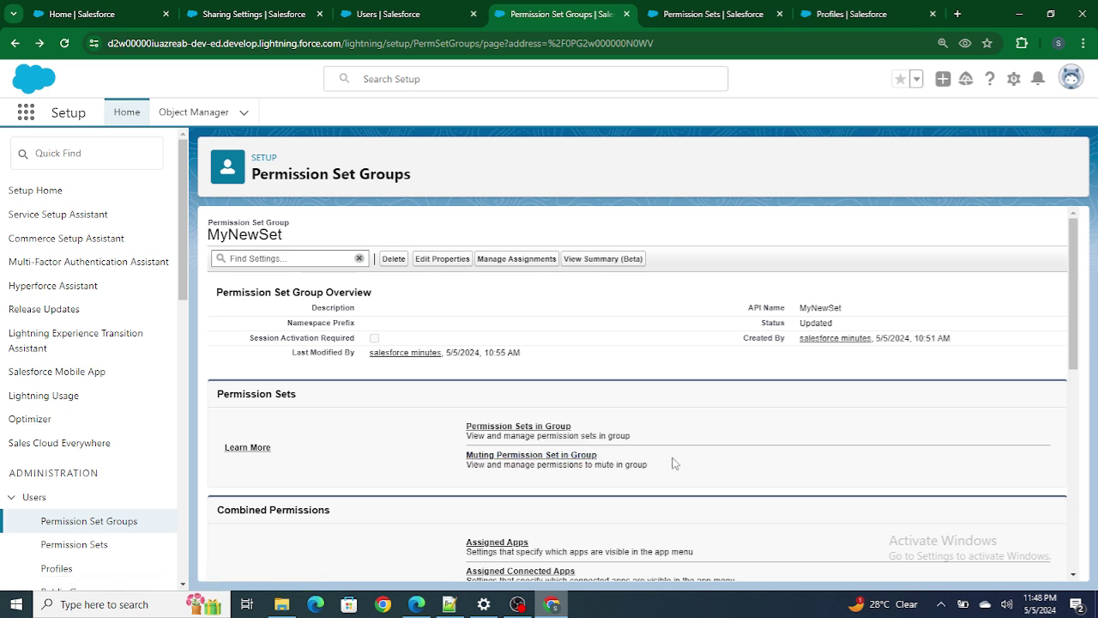
pyautogui.click(546, 459)
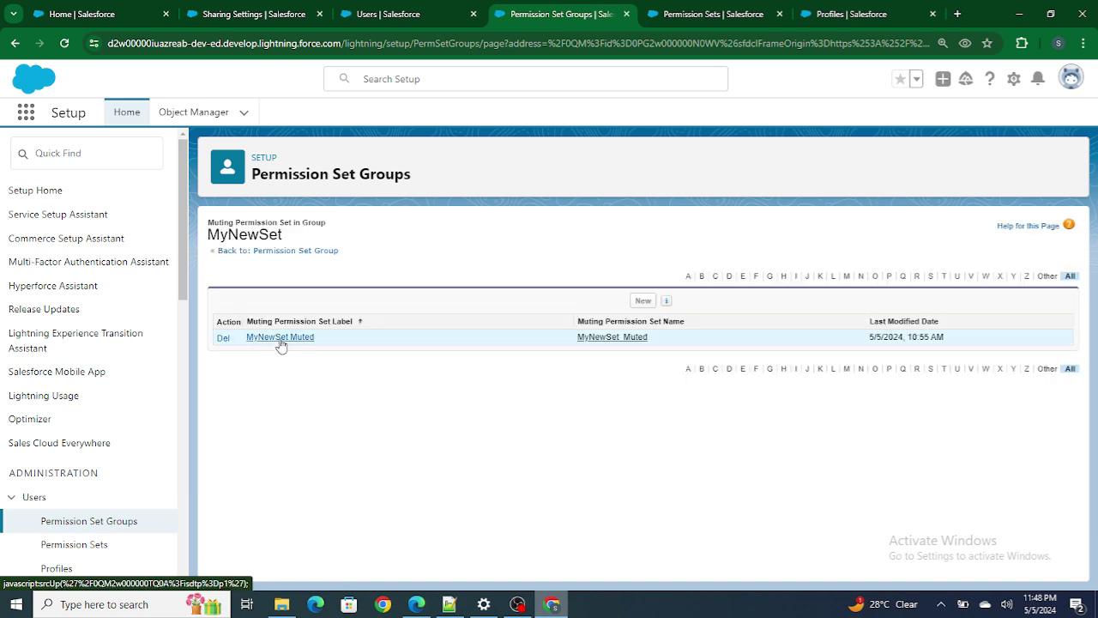
# Open MyNewSet Muted's Accounts object settings and highlight the muted Delete permission.
pyautogui.click(279, 337)
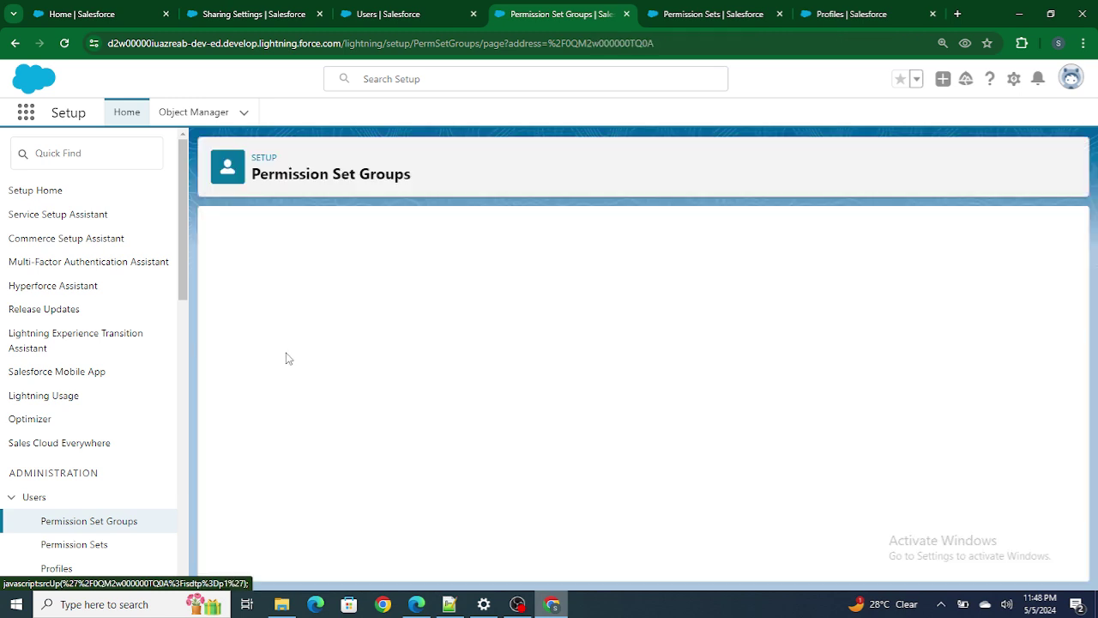
pyautogui.click(499, 474)
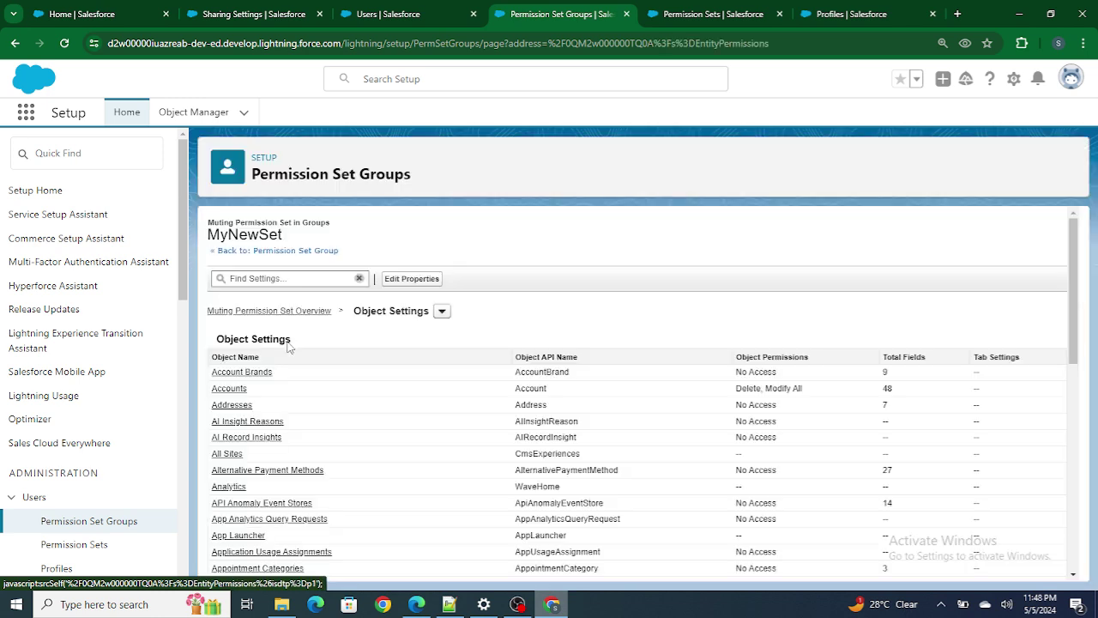
pyautogui.click(239, 390)
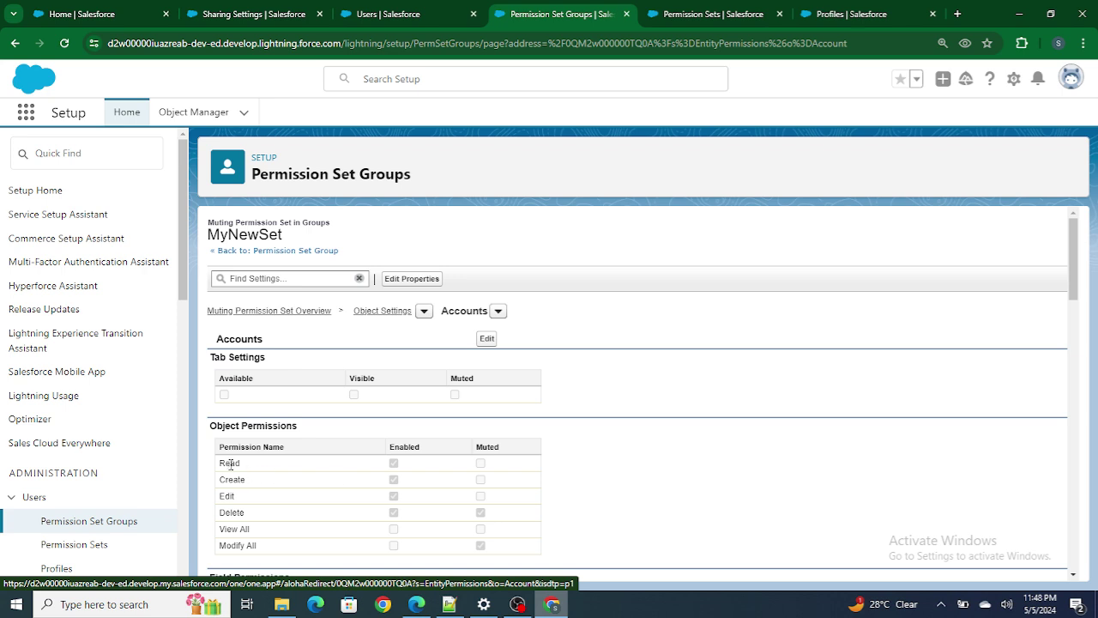
pyautogui.moveTo(230, 513); pyautogui.dragTo(431, 515)
# Try deleting For Video Account 1, then close the resulting permission error message.
pyautogui.click(251, 516)
pyautogui.moveTo(222, 518); pyautogui.dragTo(296, 520)
pyautogui.hotkey('alt', 'Tab')
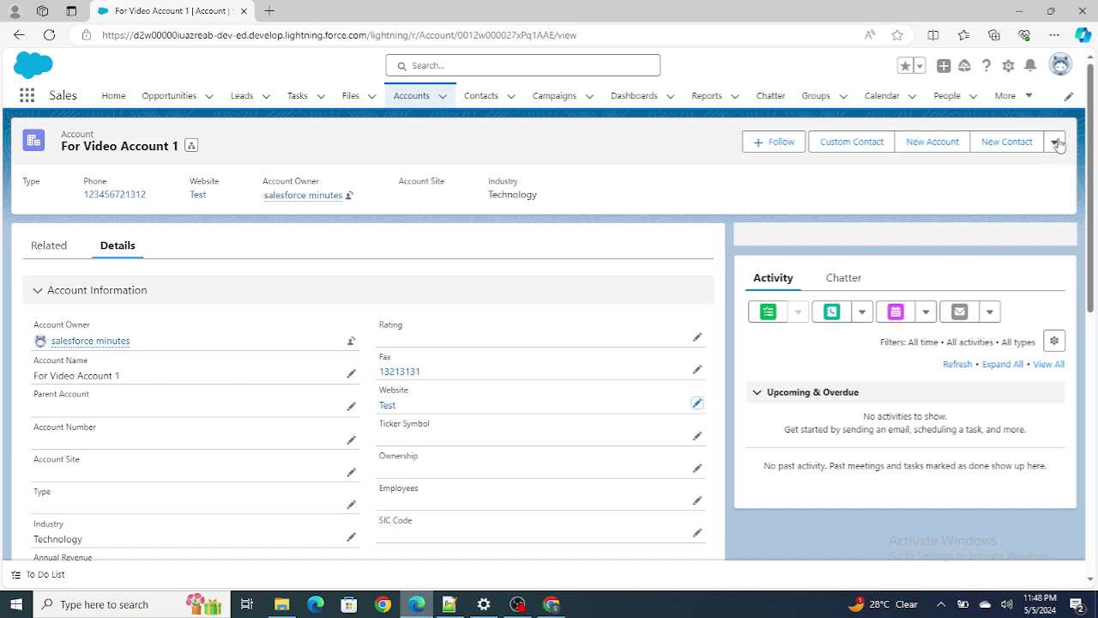
pyautogui.click(1056, 142)
pyautogui.click(1013, 327)
pyautogui.click(747, 348)
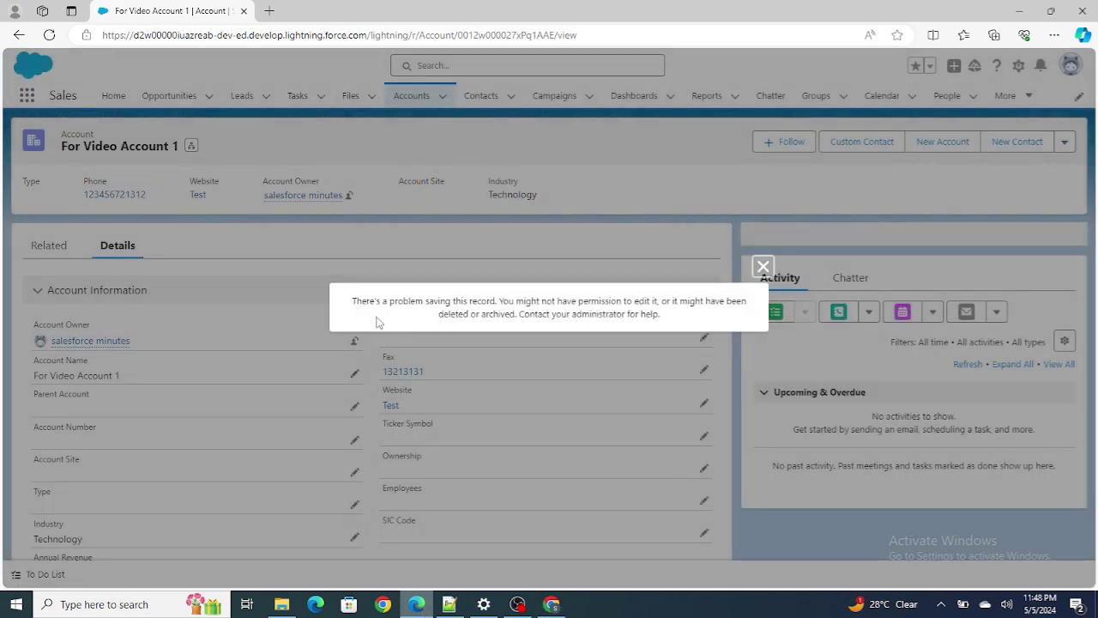
pyautogui.moveTo(371, 301); pyautogui.dragTo(656, 303)
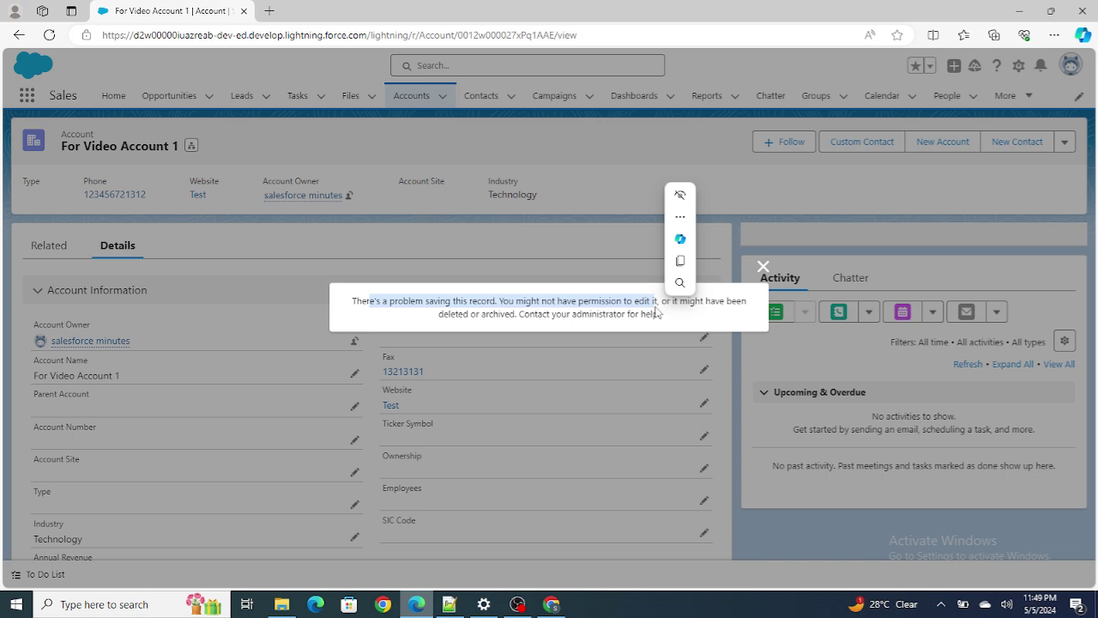
pyautogui.click(763, 266)
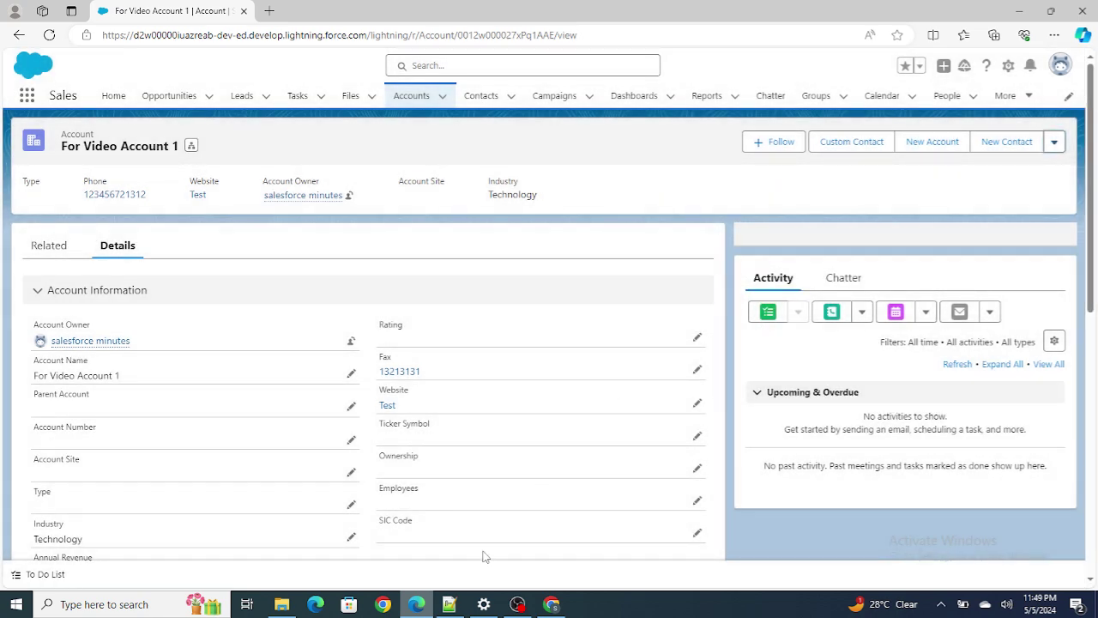
# Read the Notepad++ note on whether a role-less user can view CEO data, then return to the account.
pyautogui.click(449, 604)
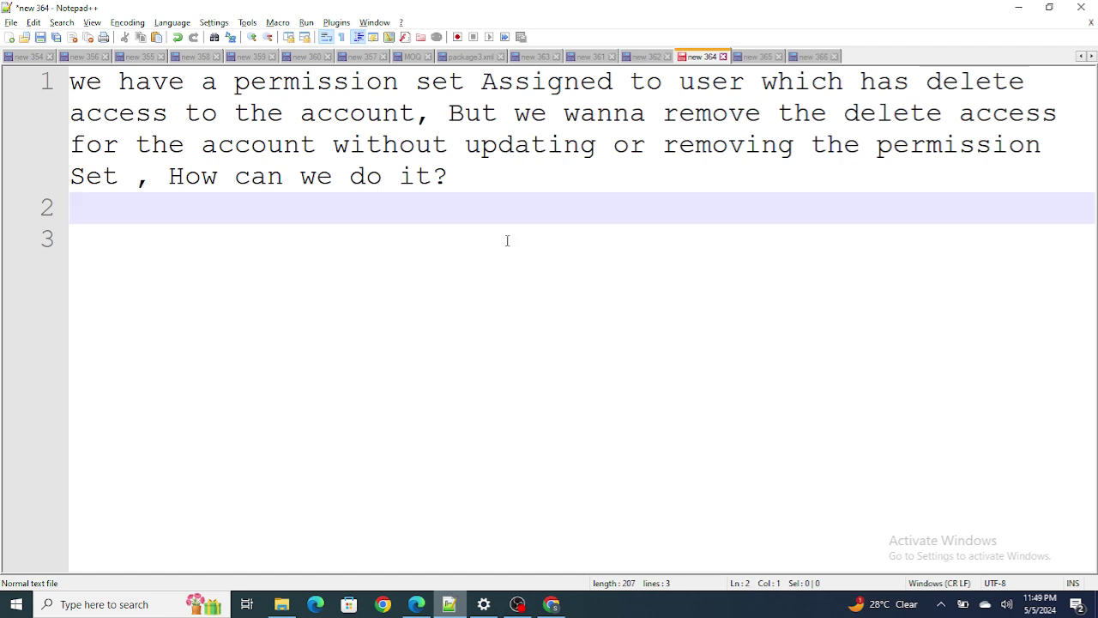
pyautogui.click(756, 56)
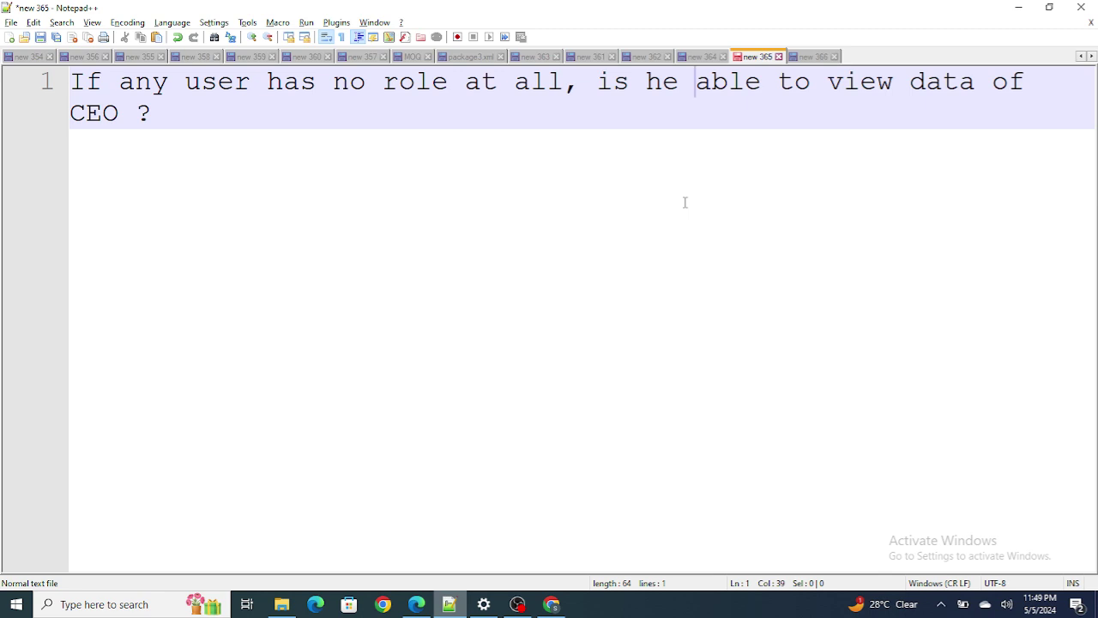
pyautogui.click(416, 604)
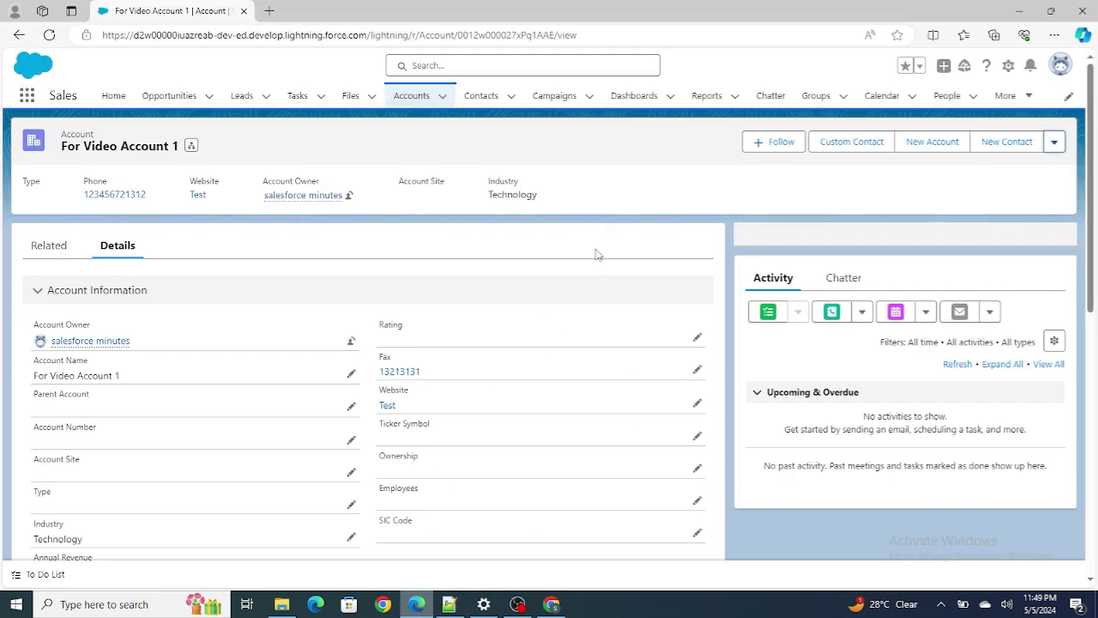
# Set Account and Contract organization-wide default internal access to Private and accept sharing recalculation.
pyautogui.click(552, 604)
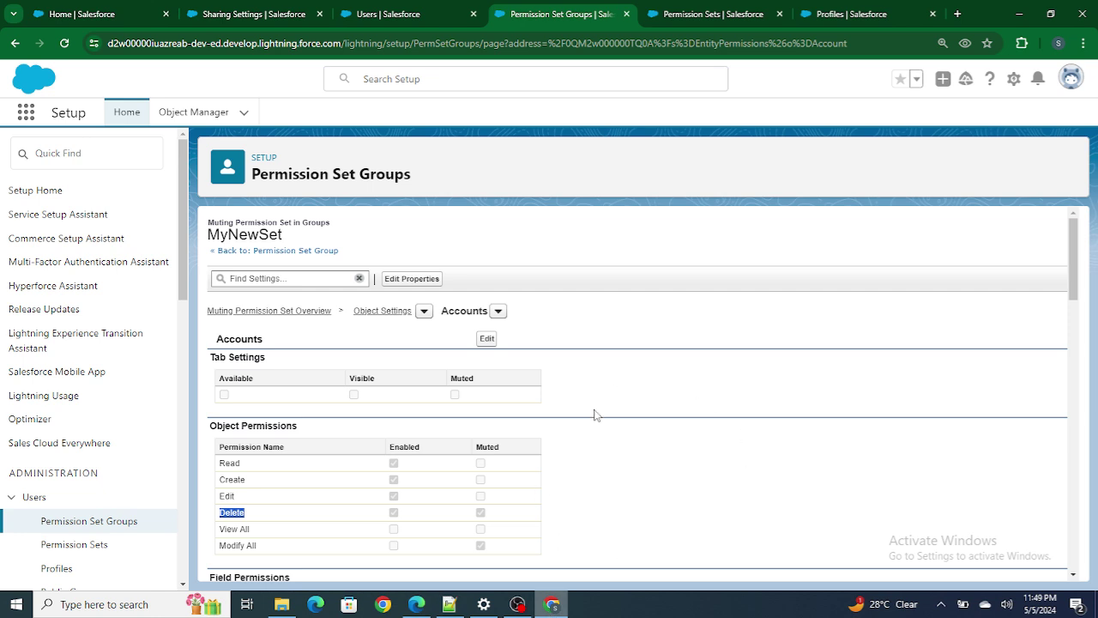
pyautogui.click(278, 12)
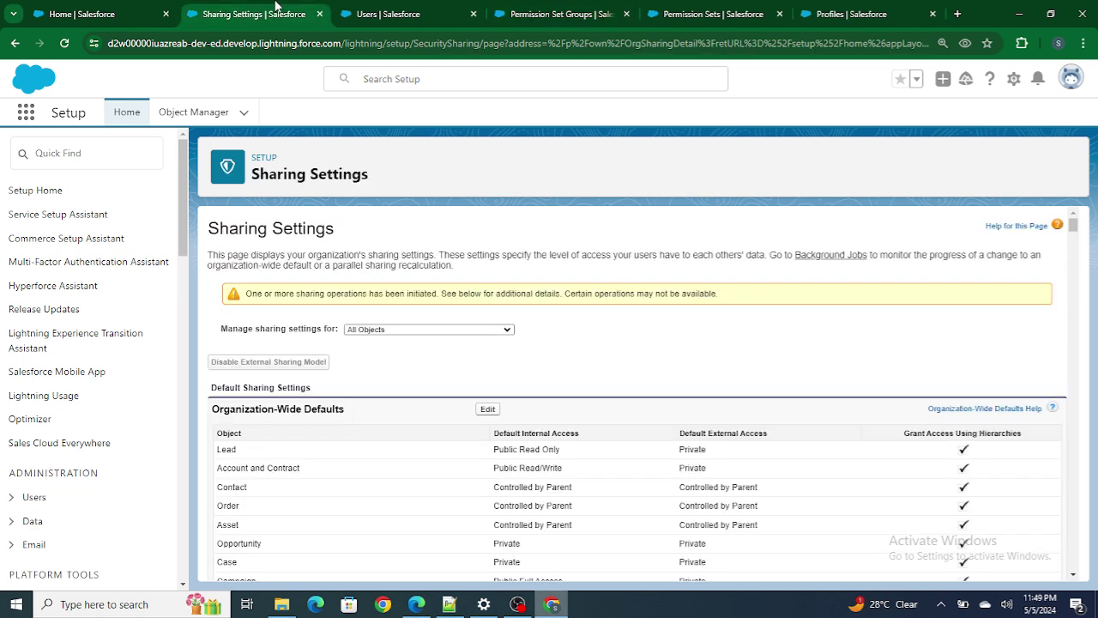
pyautogui.click(489, 411)
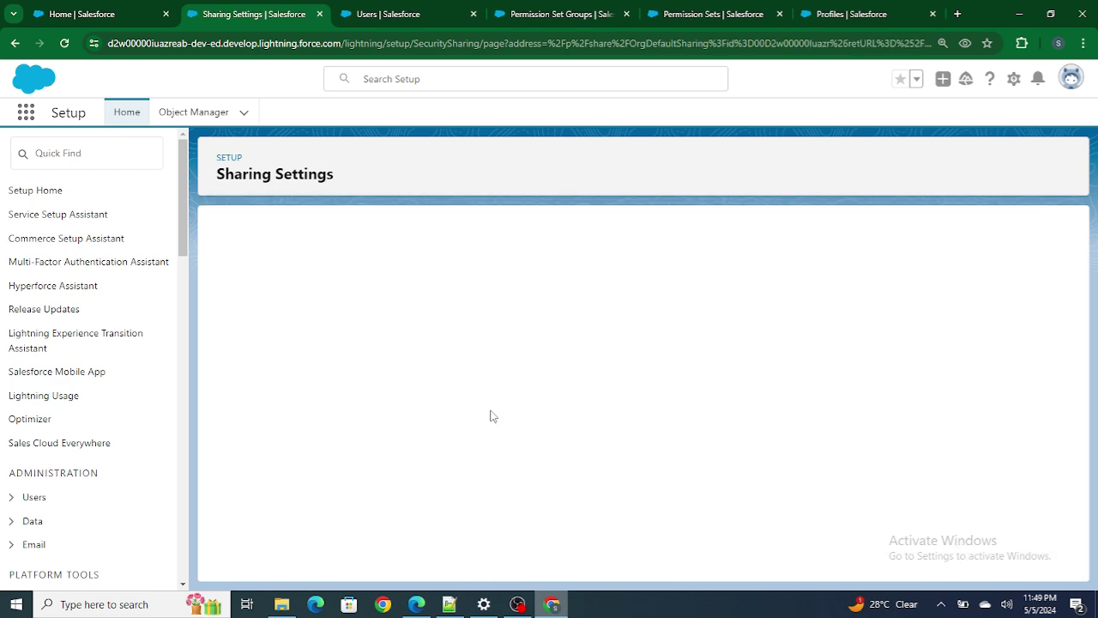
pyautogui.click(455, 358)
pyautogui.click(461, 376)
pyautogui.click(479, 296)
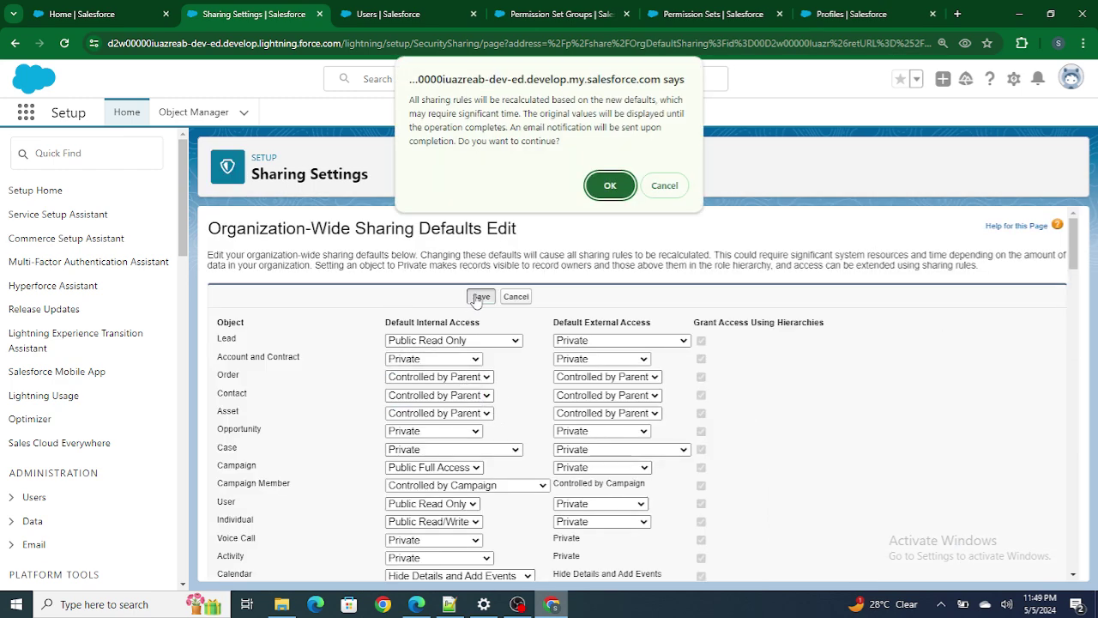
pyautogui.click(608, 192)
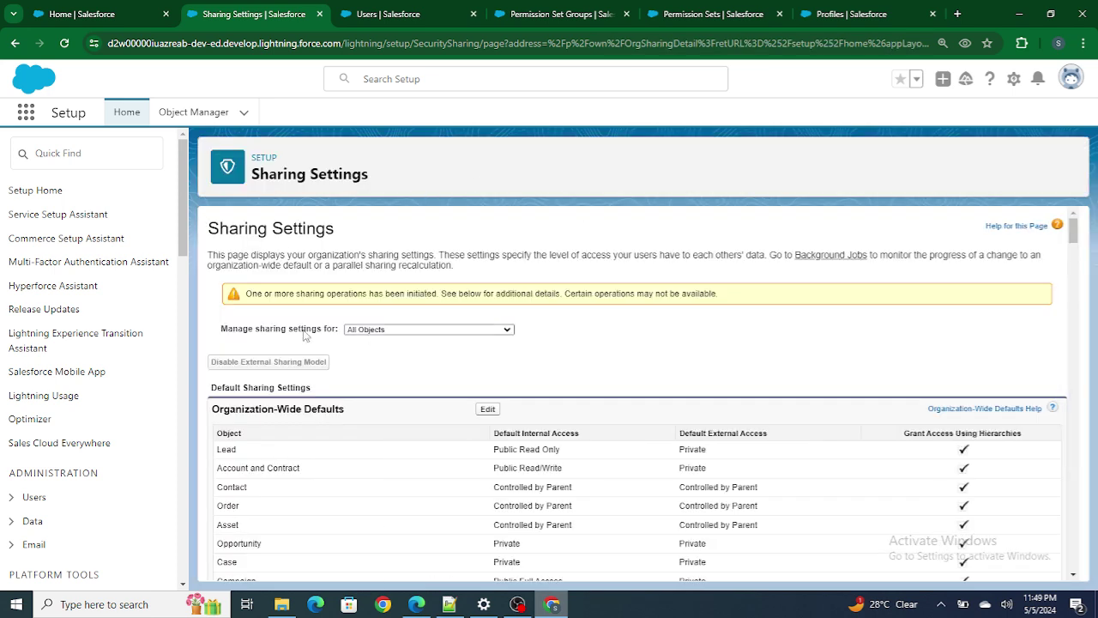
# Reload Sharing Settings after noting Account still lists Public Read/Write access.
pyautogui.moveTo(478, 469); pyautogui.dragTo(563, 468)
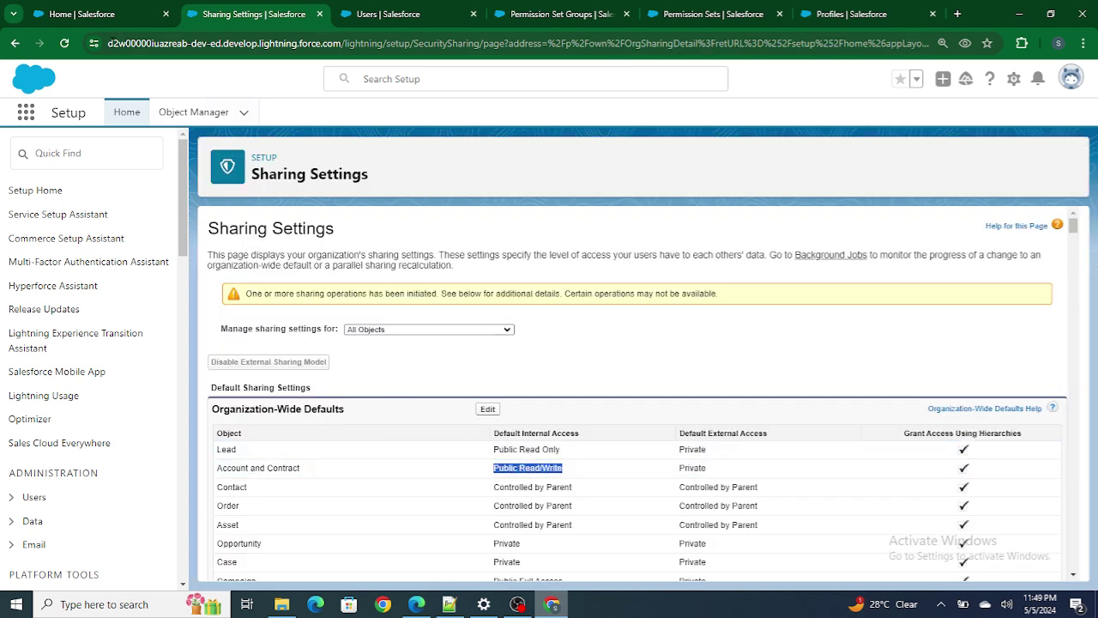
pyautogui.click(65, 43)
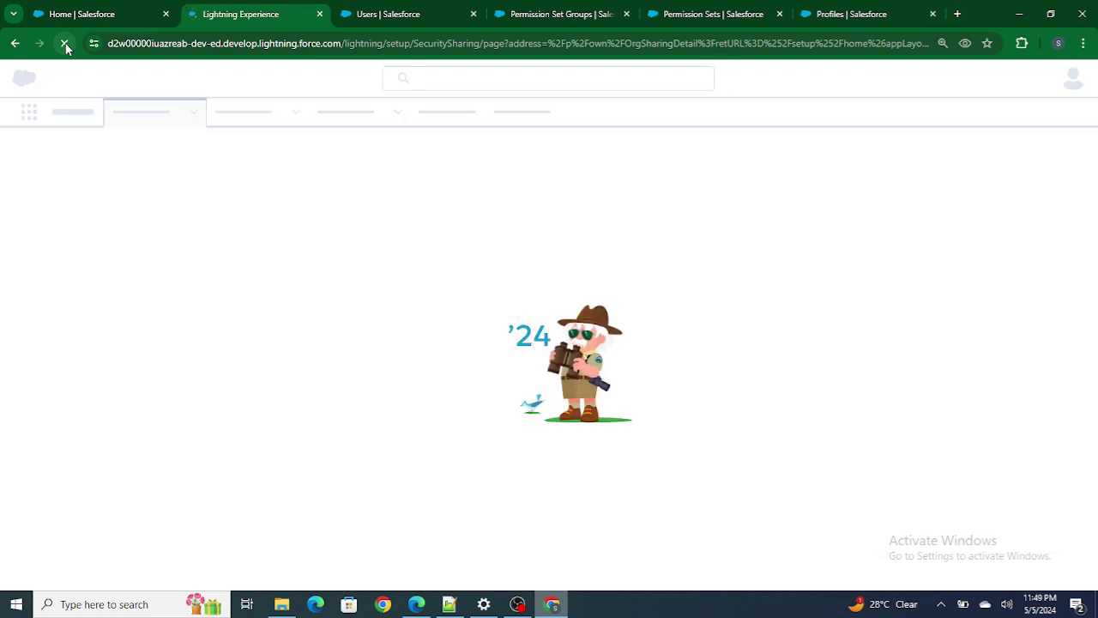
pyautogui.click(382, 13)
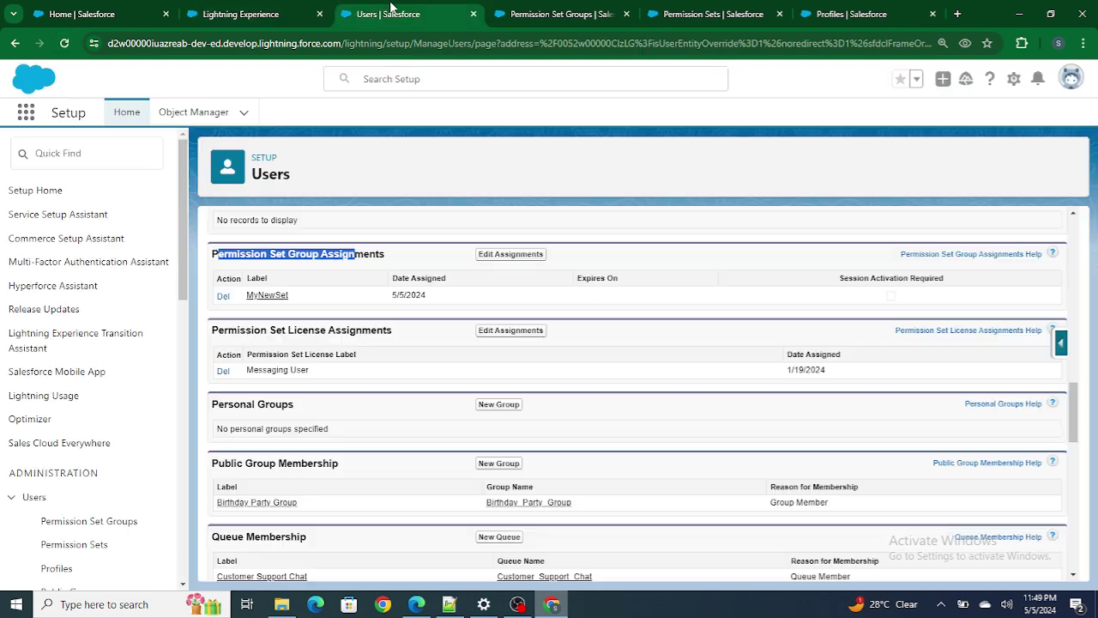
# Confirm the user's Role is empty and Sharing Settings list Account and Contract as Private.
pyautogui.scroll(10, 468, 299)
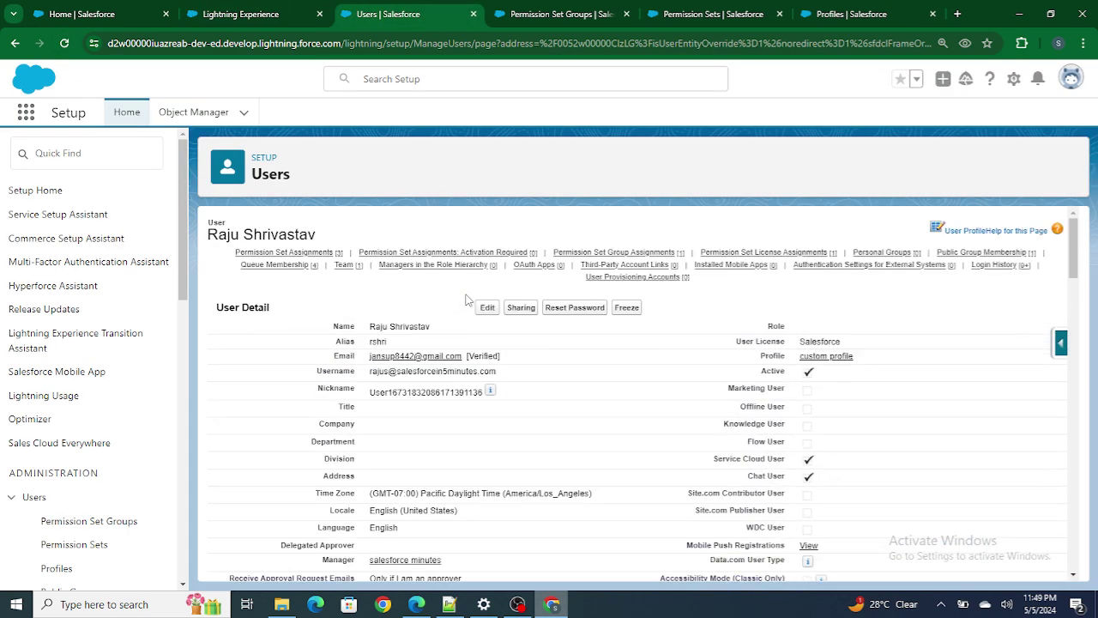
pyautogui.tripleClick(778, 327)
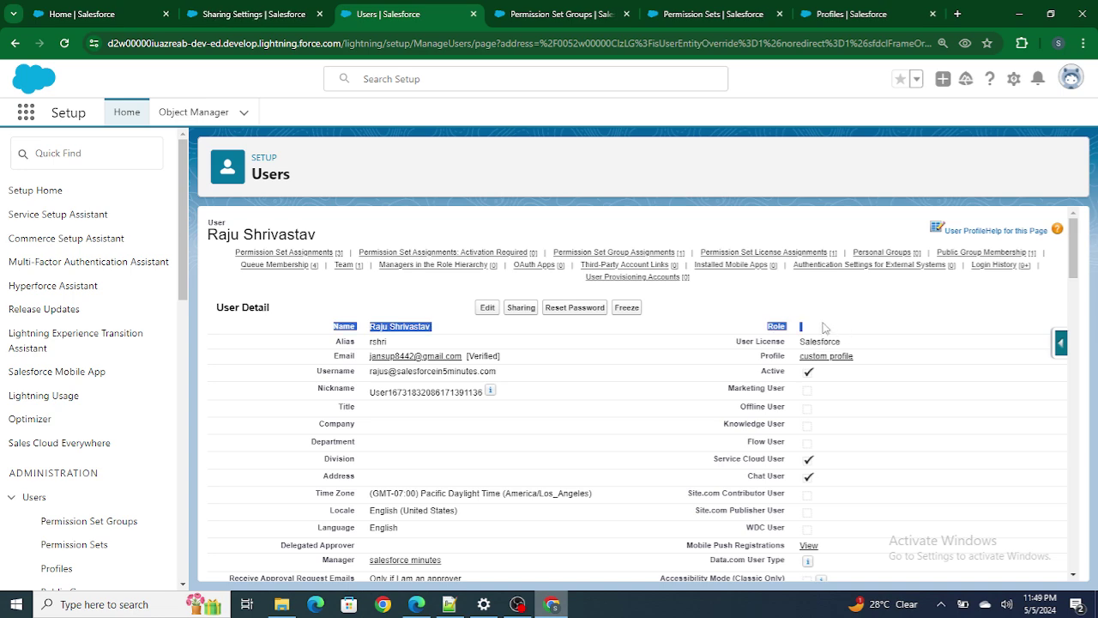
pyautogui.click(257, 14)
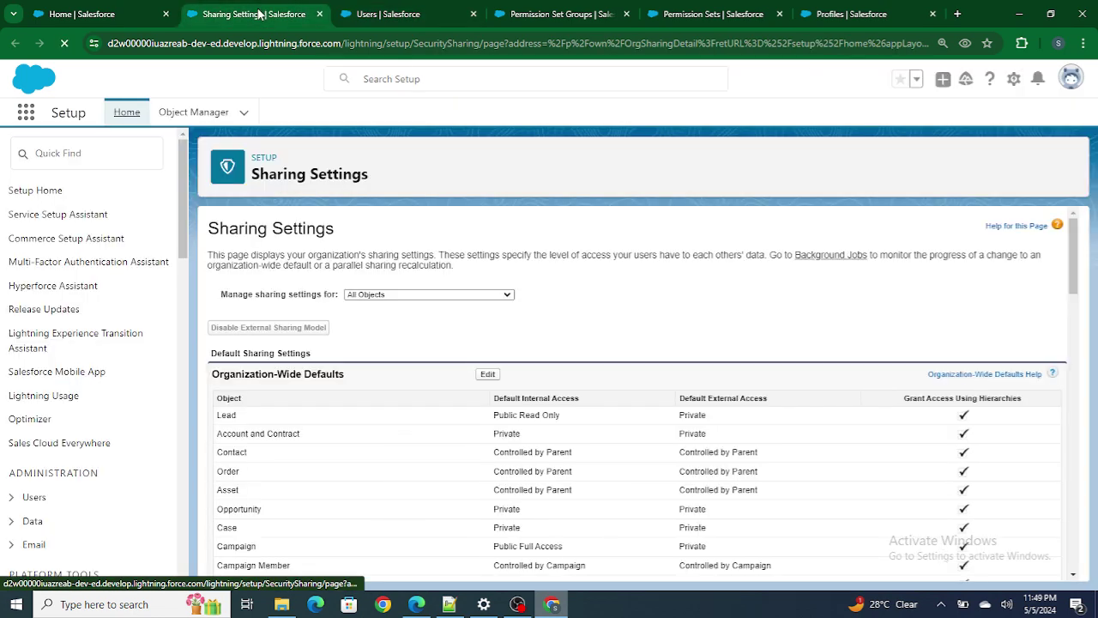
pyautogui.click(82, 14)
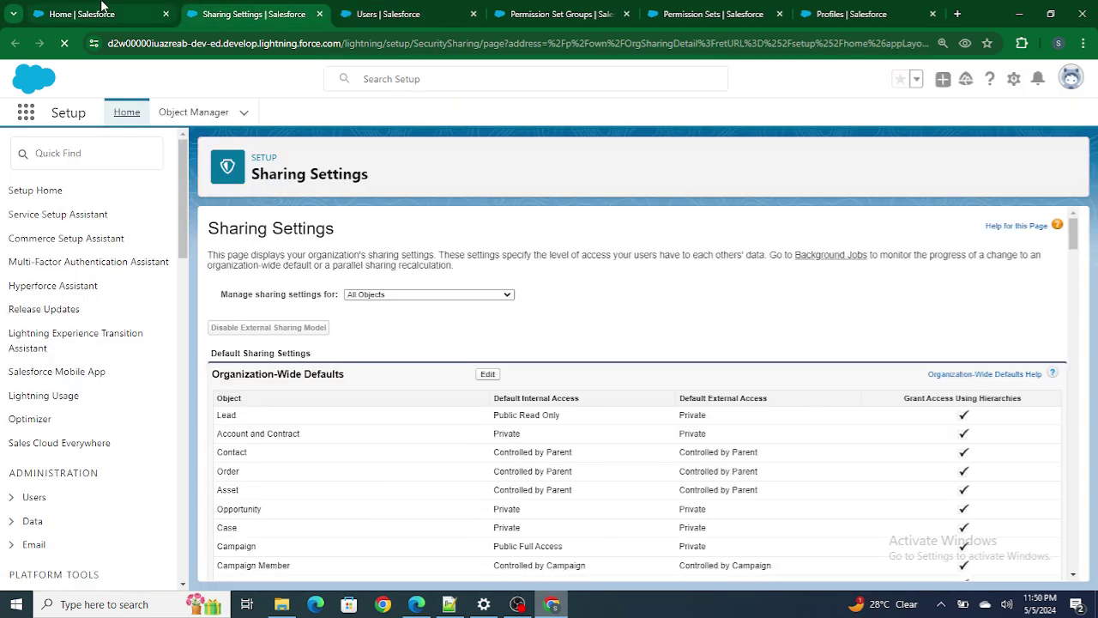
pyautogui.click(416, 604)
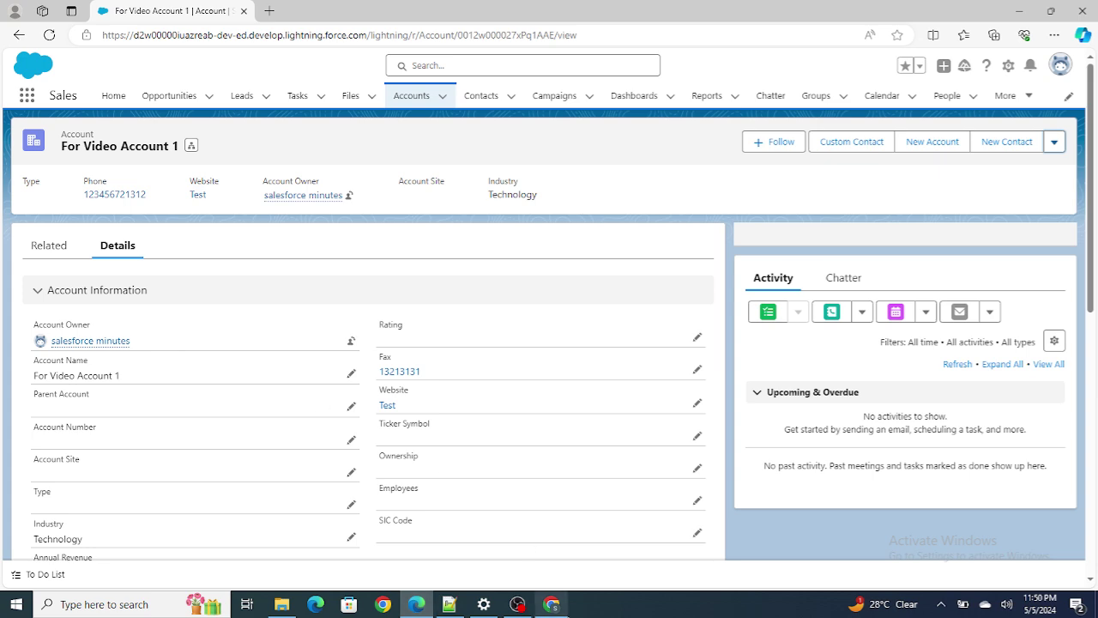
# Recheck Sharing Settings, then reload the For Video Account 1 record and show its Details.
pyautogui.click(551, 604)
pyautogui.click(239, 9)
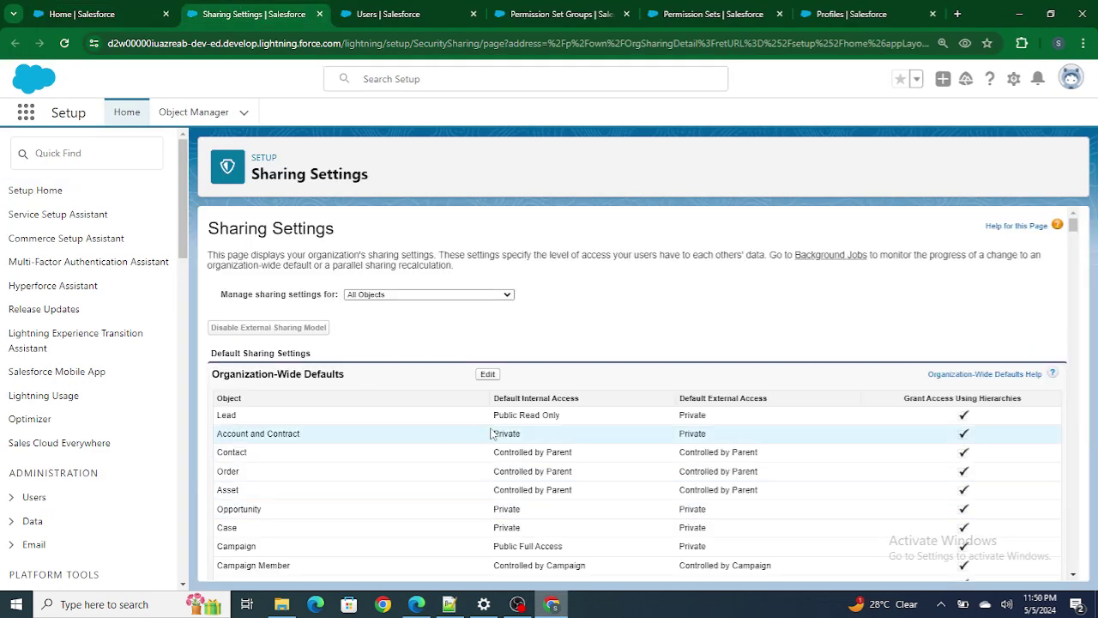
pyautogui.click(417, 604)
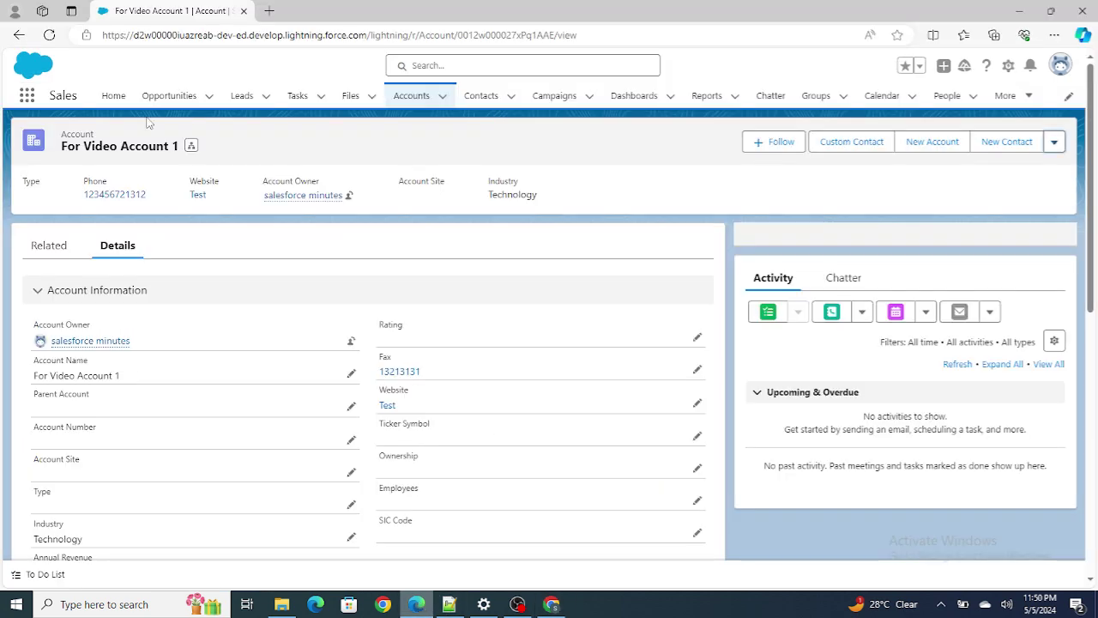
pyautogui.click(49, 34)
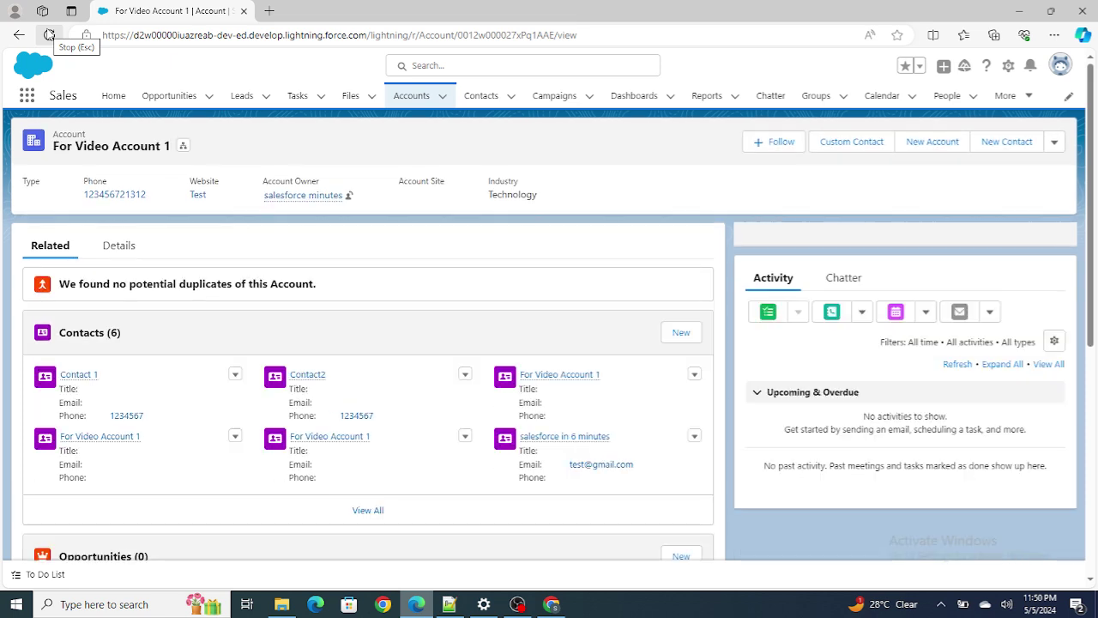
pyautogui.click(120, 254)
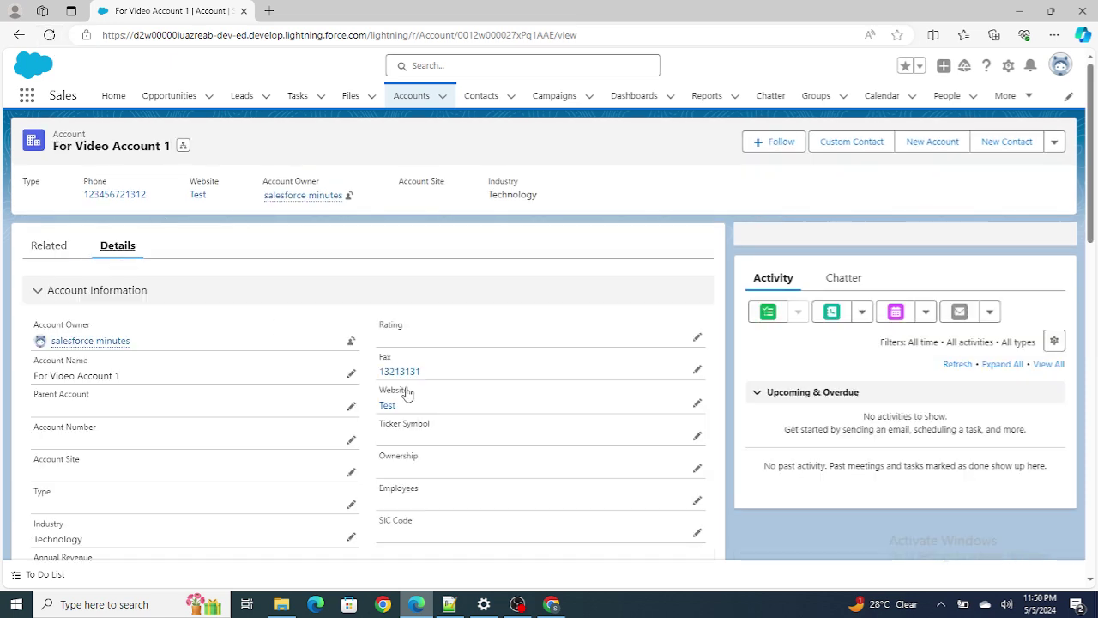
# Delete the Website value 'Test' and save, then cancel after the insufficient-privileges 'We hit a snag' error.
pyautogui.click(697, 402)
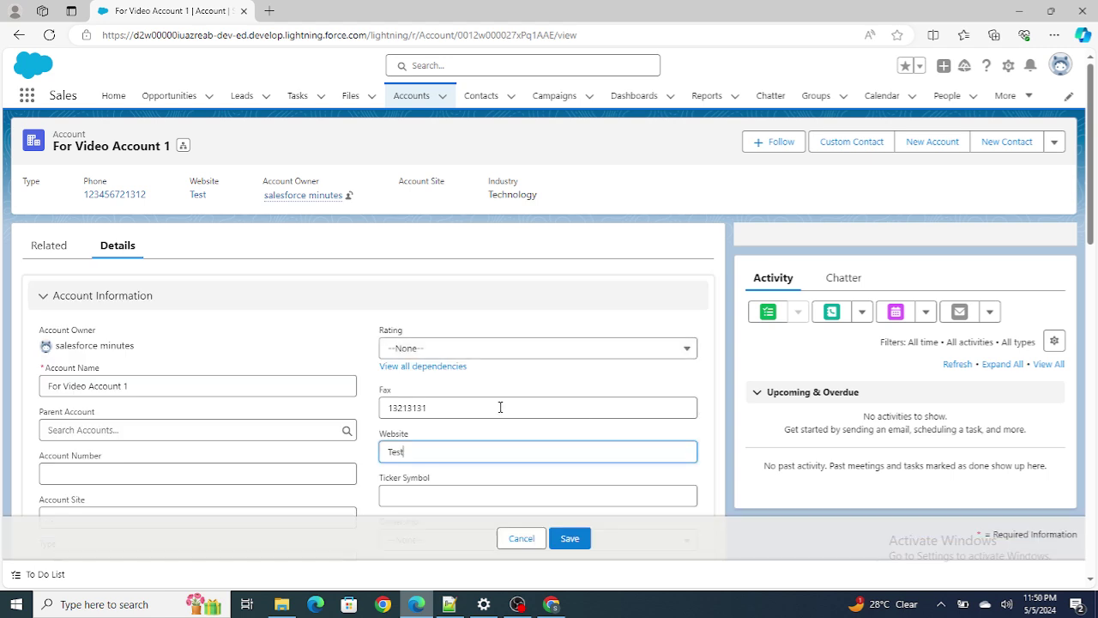
pyautogui.doubleClick(394, 451)
pyautogui.press('BackSpace')
pyautogui.click(559, 545)
pyautogui.moveTo(428, 478); pyautogui.dragTo(521, 496)
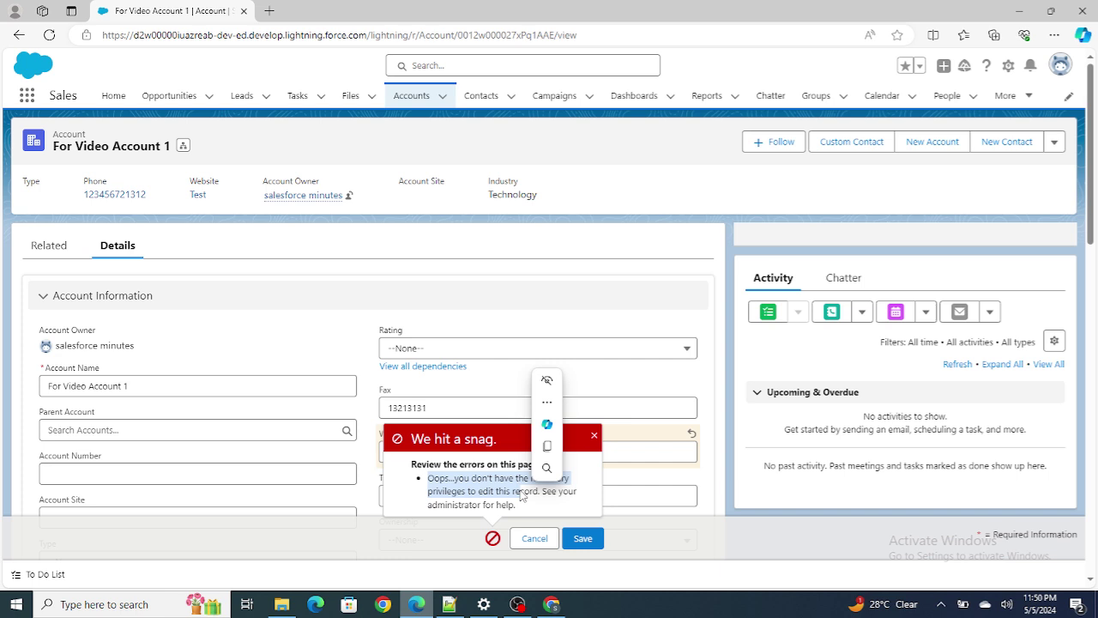
pyautogui.click(539, 538)
pyautogui.click(452, 605)
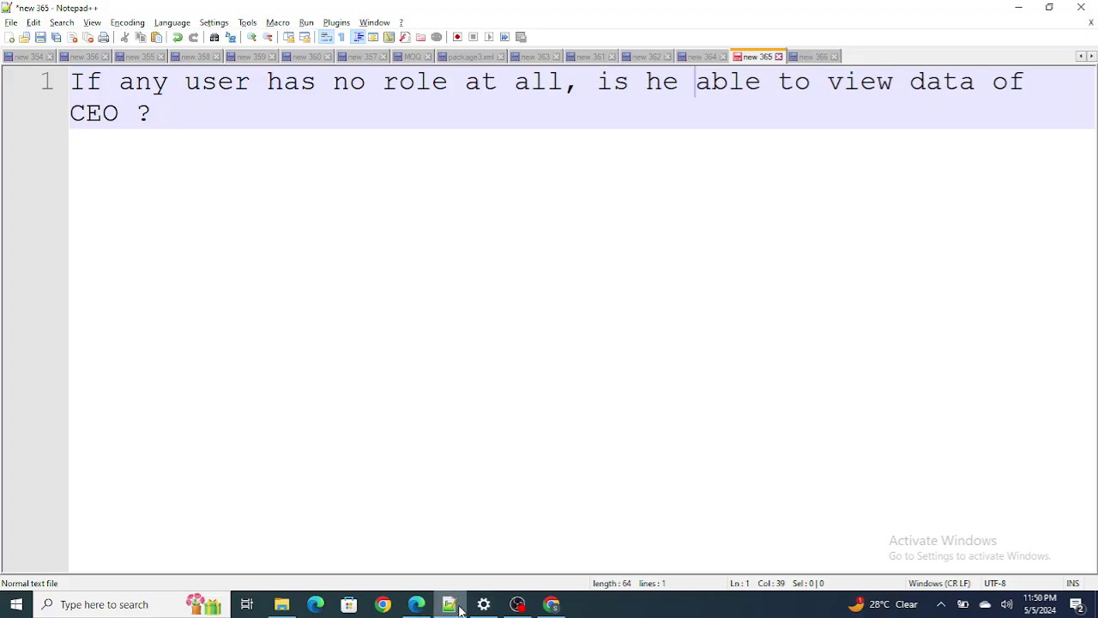
# Move from the role-less user question in 'new 365' to the login-hours note in 'new 366'.
pyautogui.moveTo(162, 110); pyautogui.dragTo(23, 76)
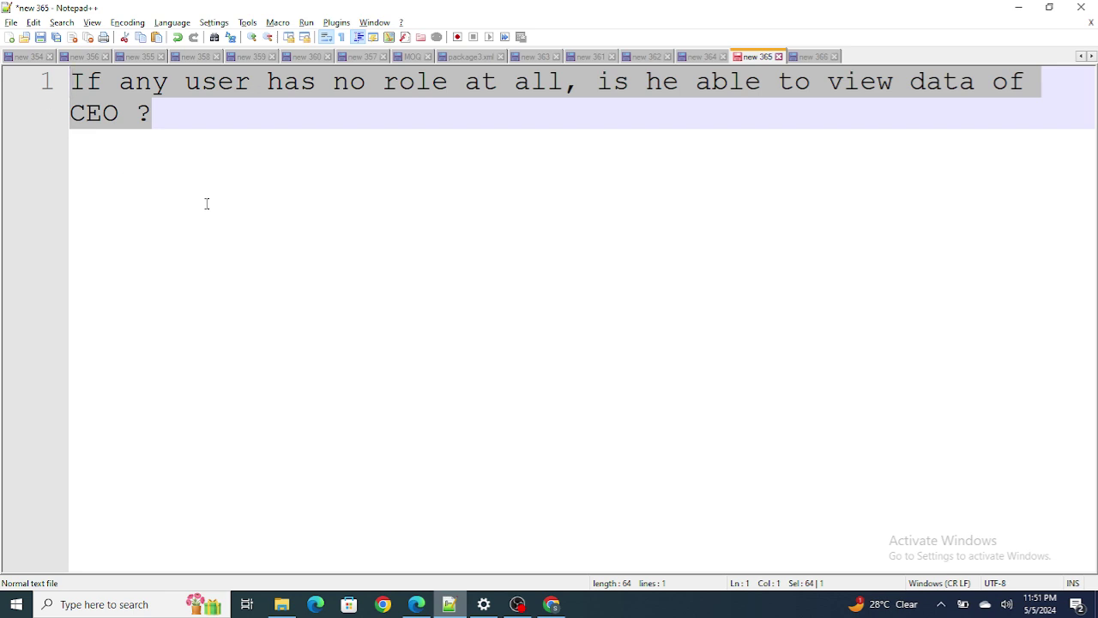
pyautogui.click(812, 58)
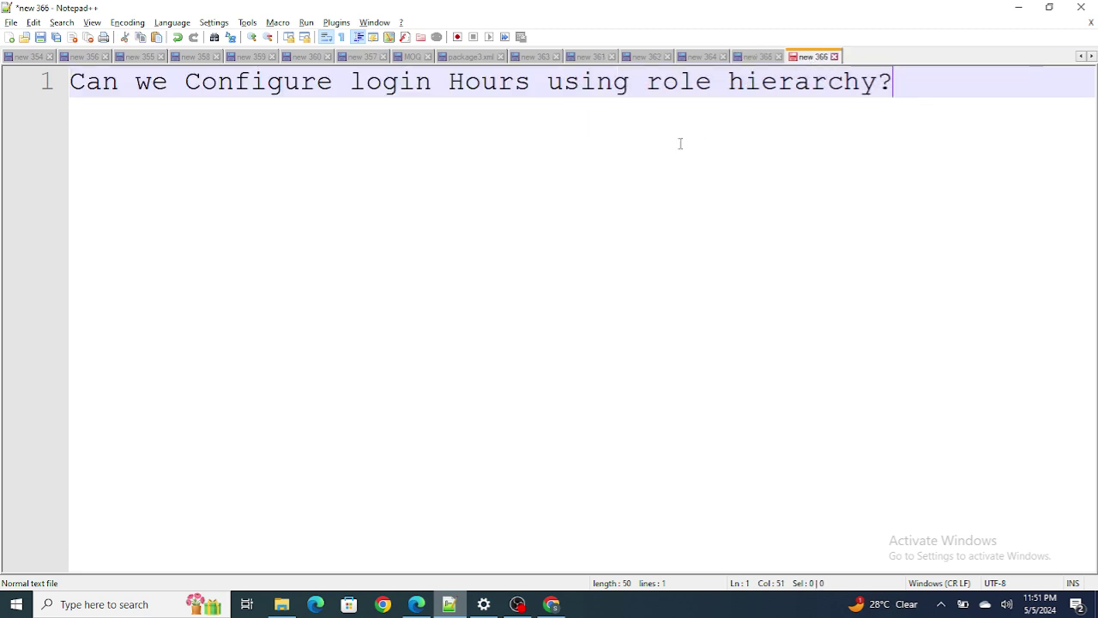